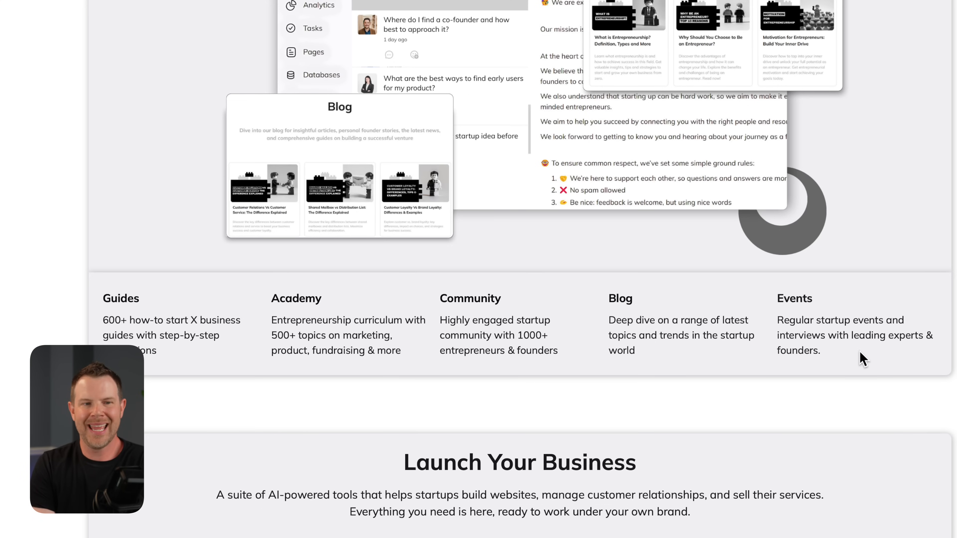
- Look through the "Launch Your Business" section of the Venturz landing page
{"action": "scroll", "coordinate": [823, 364], "scroll_direction": "down", "scroll_amount": 3}
{"action": "scroll", "coordinate": [823, 364], "scroll_direction": "down", "scroll_amount": 10}
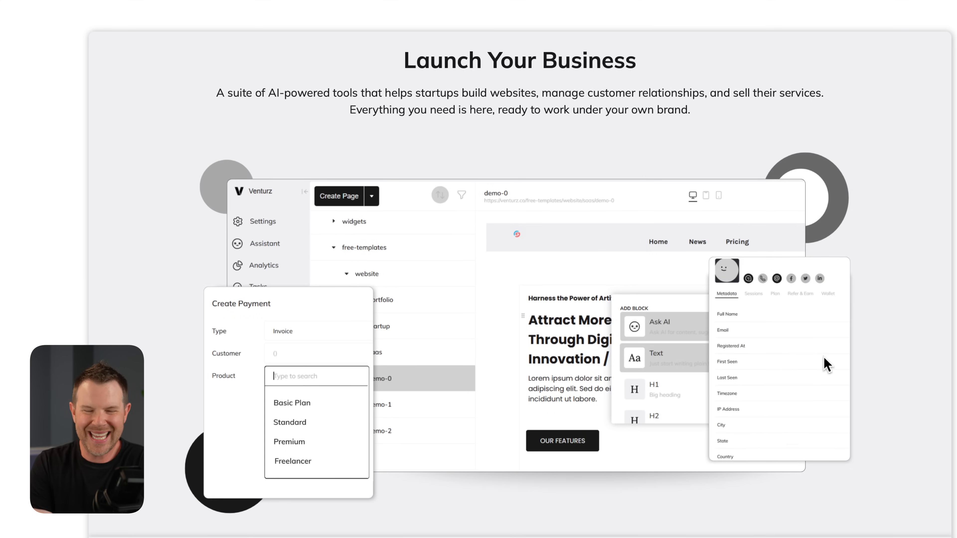
{"action": "scroll", "coordinate": [826, 365], "scroll_direction": "down", "scroll_amount": 1}
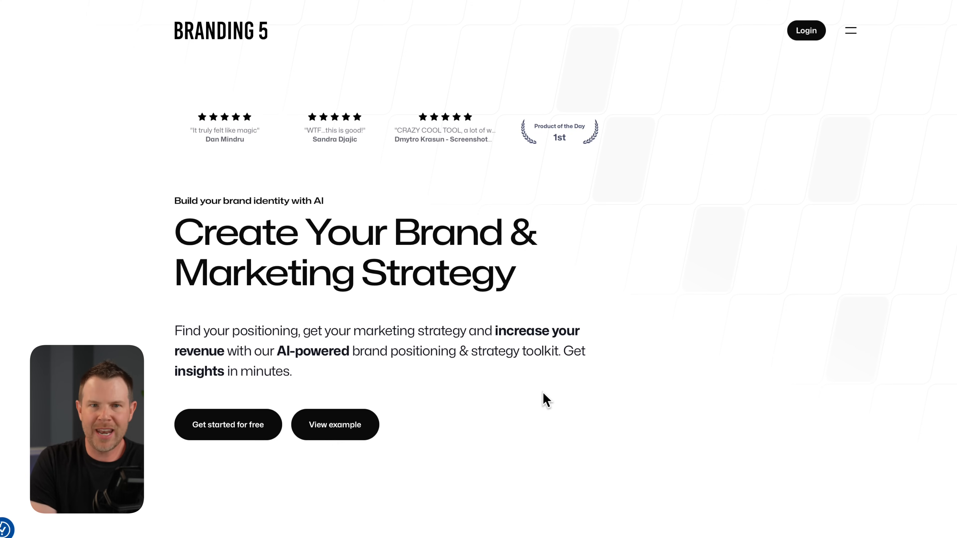
- Open Branding5's example report and look through its ideal customer profile (ICP) and marketing copy sections
{"action": "left_click", "coordinate": [333, 429]}
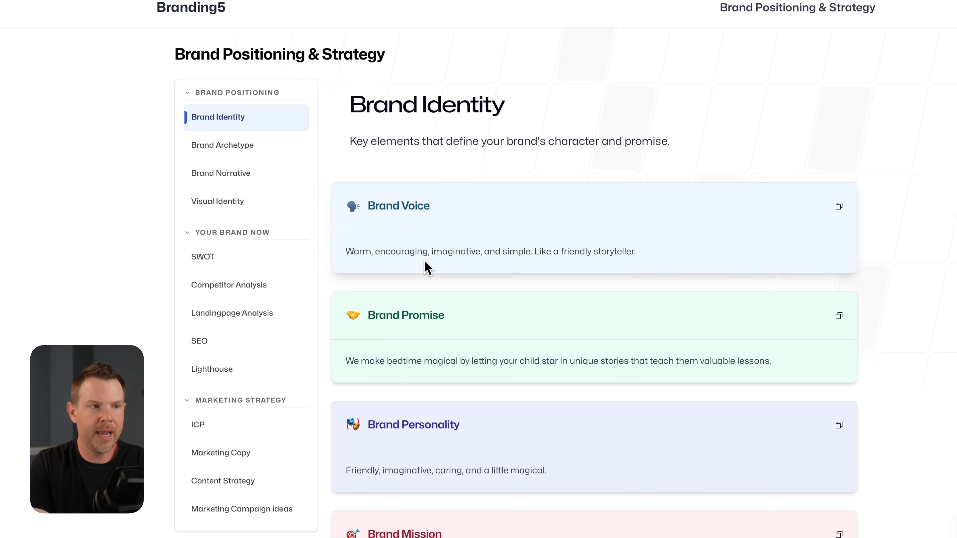
{"action": "scroll", "coordinate": [427, 268], "scroll_direction": "down", "scroll_amount": 15}
{"action": "left_click", "coordinate": [307, 395]}
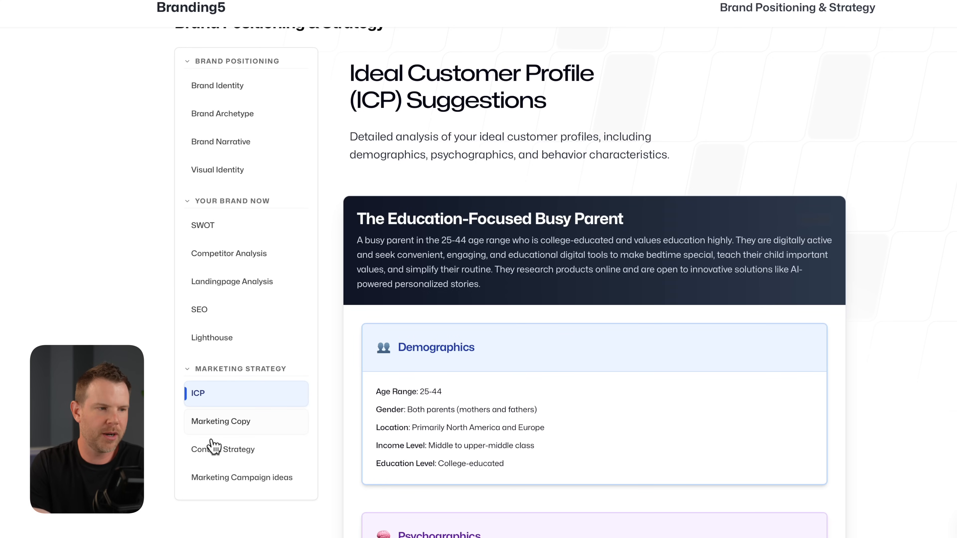
{"action": "scroll", "coordinate": [346, 424], "scroll_direction": "down", "scroll_amount": 2}
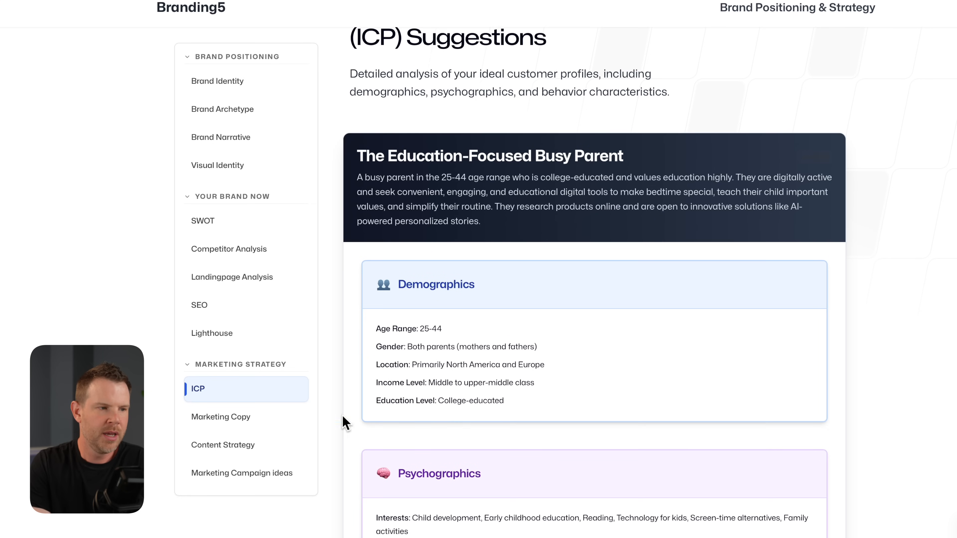
{"action": "left_click", "coordinate": [254, 420]}
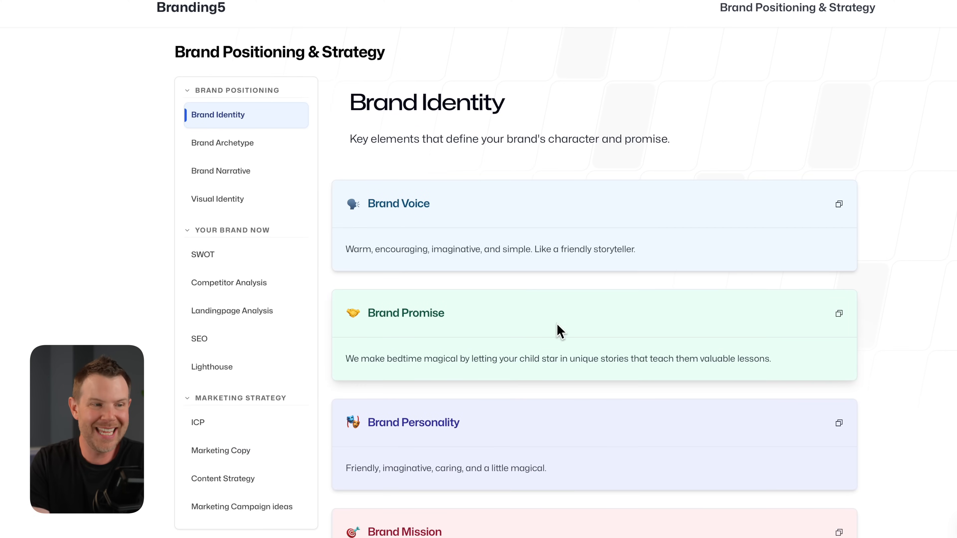
- Examine the Competitor Analysis section of the example report, including the landscape summary and the Storyspark.ai entry
{"action": "scroll", "coordinate": [557, 324], "scroll_direction": "down", "scroll_amount": 2}
{"action": "left_click", "coordinate": [211, 249]}
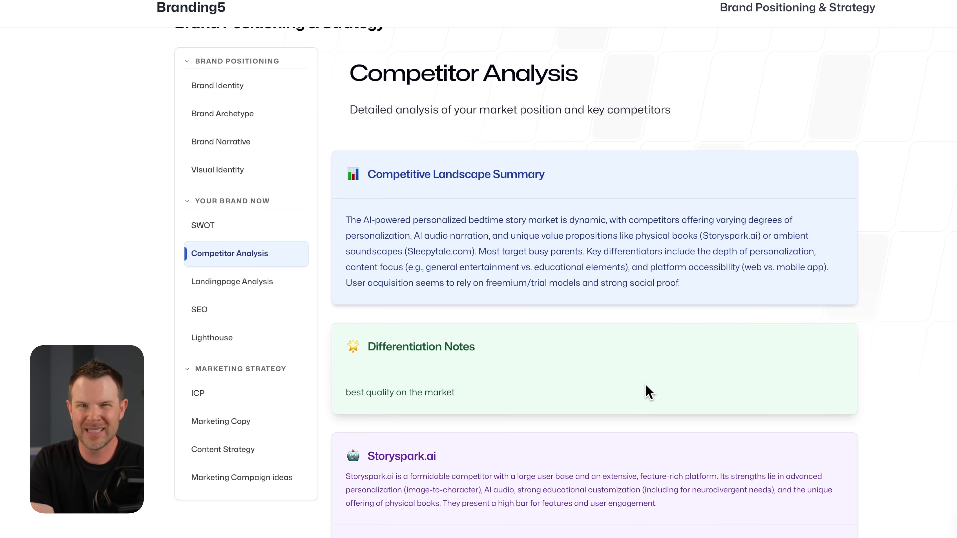
{"action": "scroll", "coordinate": [646, 392], "scroll_direction": "down", "scroll_amount": 2}
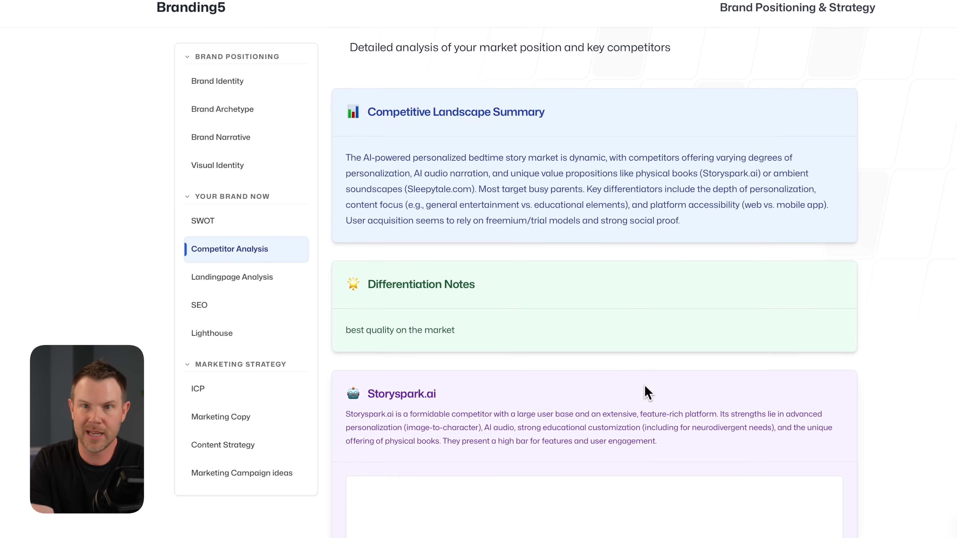
{"action": "scroll", "coordinate": [645, 391], "scroll_direction": "down", "scroll_amount": 2}
{"action": "scroll", "coordinate": [645, 387], "scroll_direction": "down", "scroll_amount": 3}
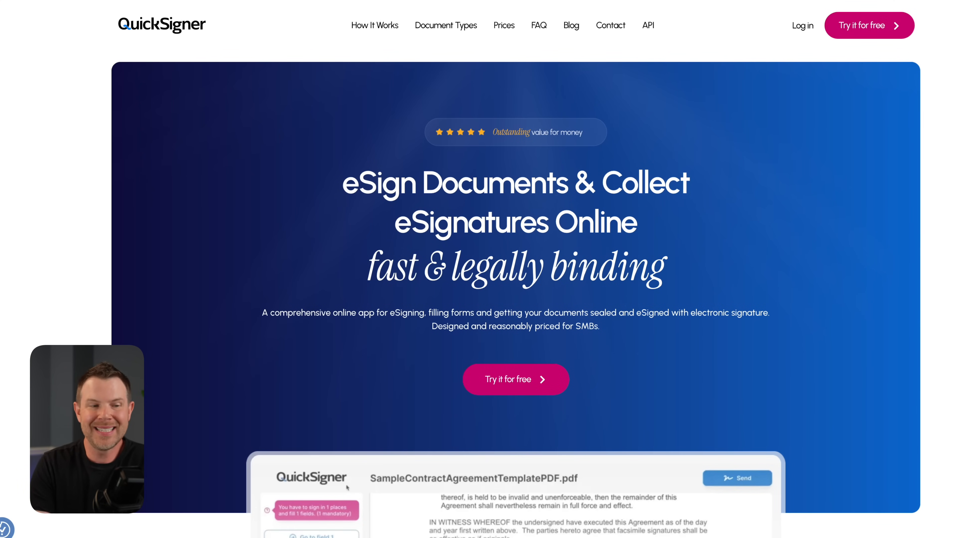
- Look over the QuickSigner home page and play its product demo video
{"action": "scroll", "coordinate": [516, 269], "scroll_direction": "down", "scroll_amount": 5}
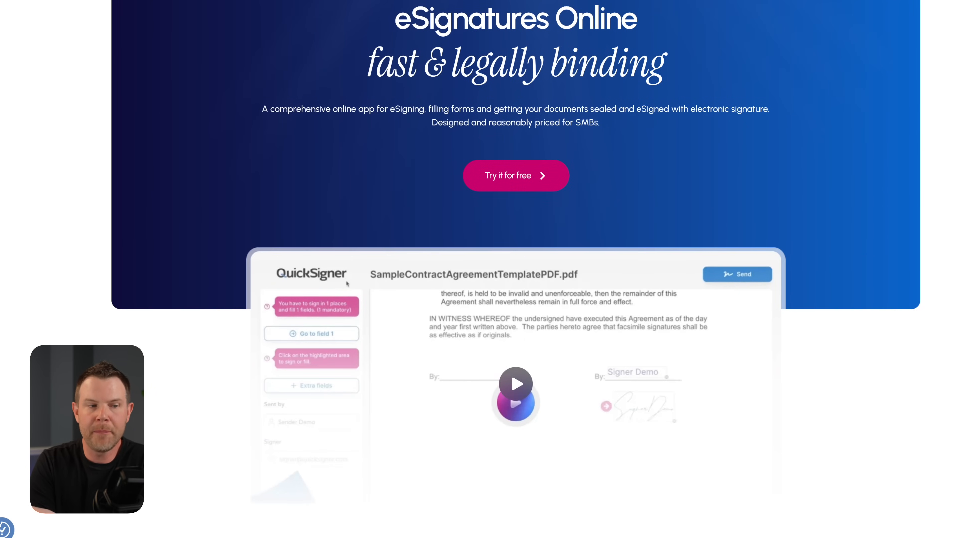
{"action": "scroll", "coordinate": [516, 270], "scroll_direction": "down", "scroll_amount": 4}
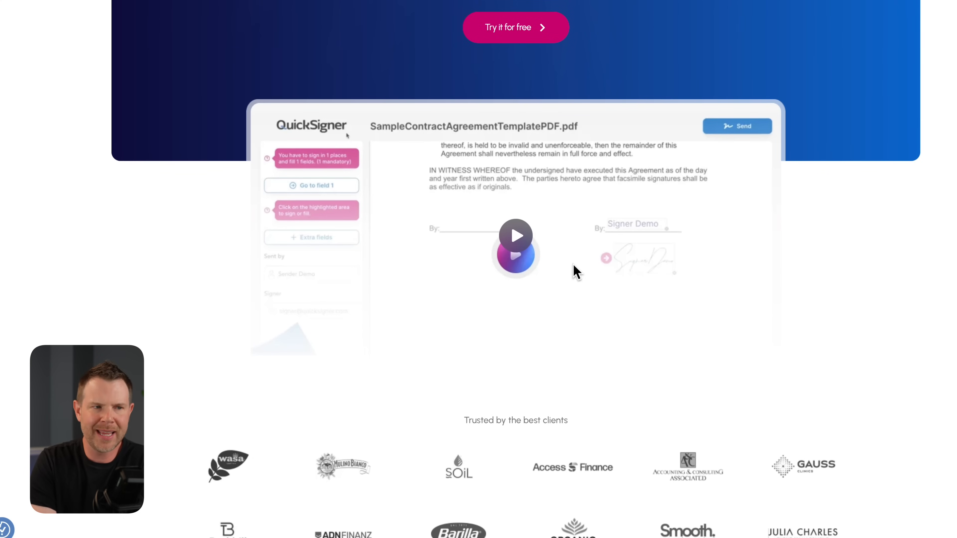
{"action": "left_click", "coordinate": [520, 248]}
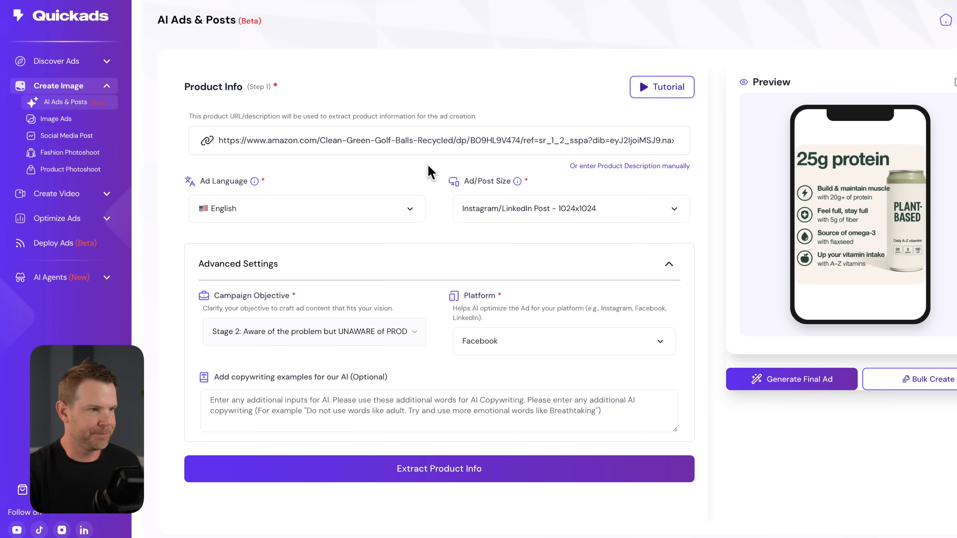
- Try to set the ad size to Facebook/Twitter Post - 1536x1024 with Facebook as the platform in Quickads
{"action": "left_click", "coordinate": [526, 213]}
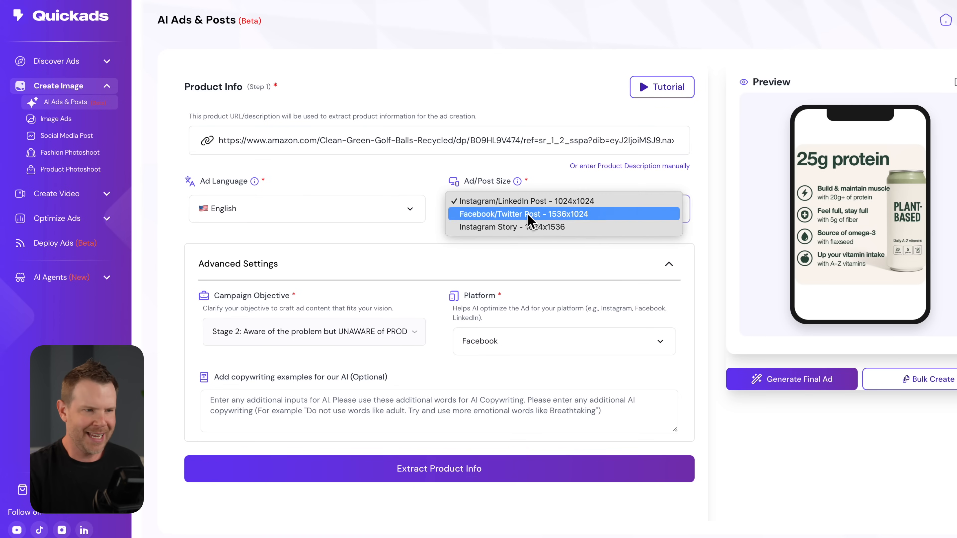
{"action": "left_click", "coordinate": [512, 215]}
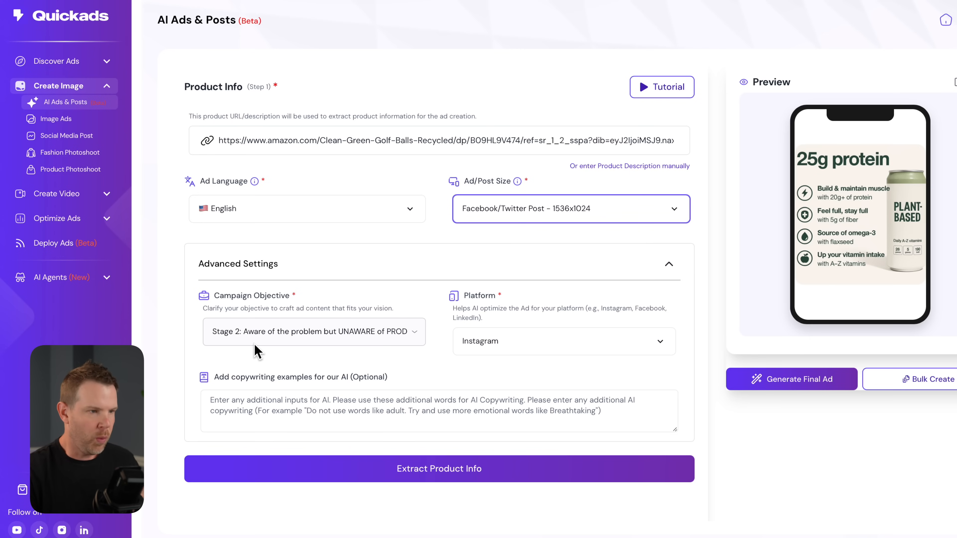
{"action": "left_click", "coordinate": [528, 347]}
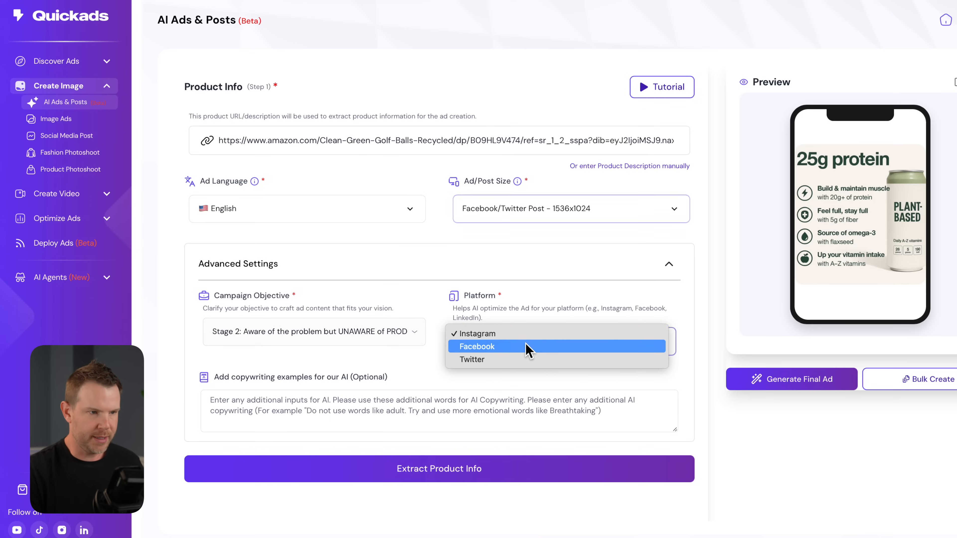
{"action": "left_click", "coordinate": [506, 346]}
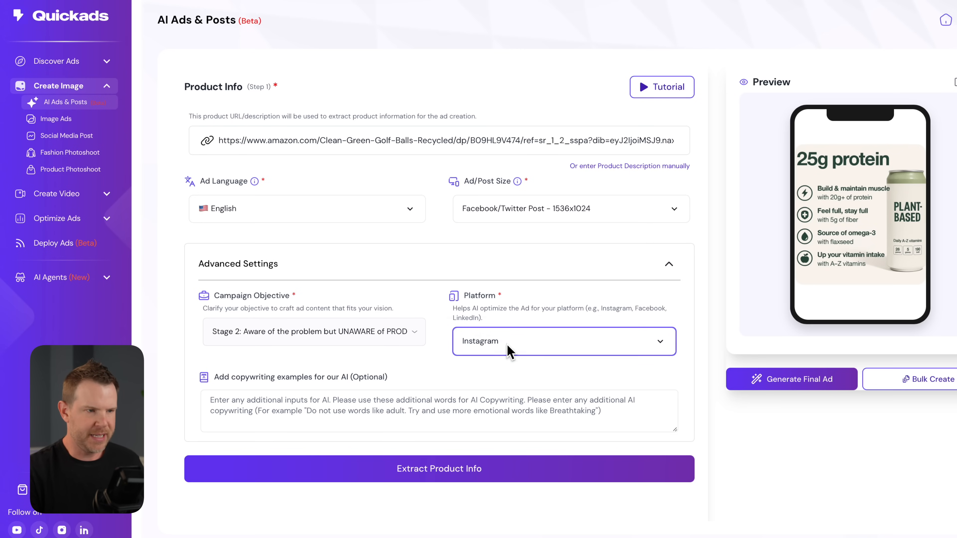
- Extract the product info from the Amazon golf ball link and choose the mesh bag of white balls as the product image
{"action": "scroll", "coordinate": [507, 386], "scroll_direction": "down", "scroll_amount": 2}
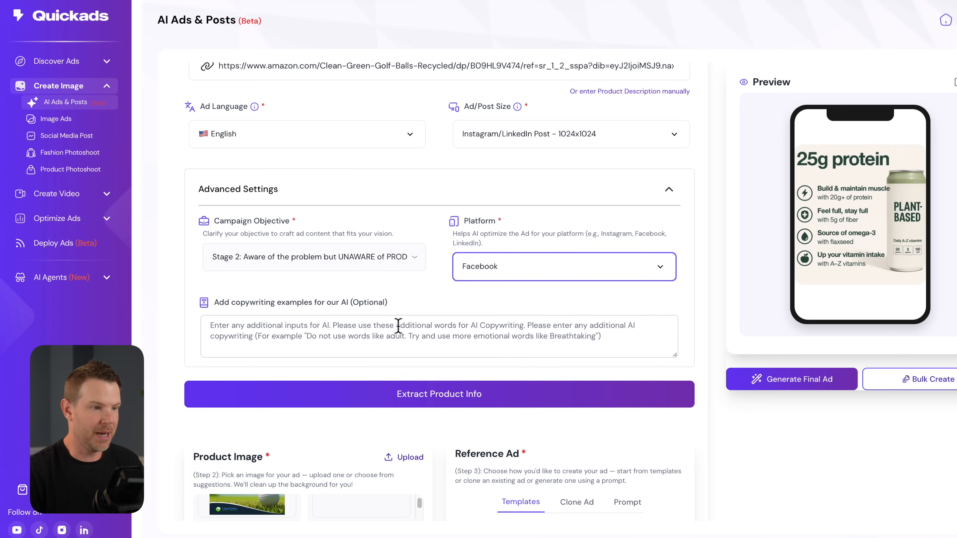
{"action": "left_click", "coordinate": [492, 398]}
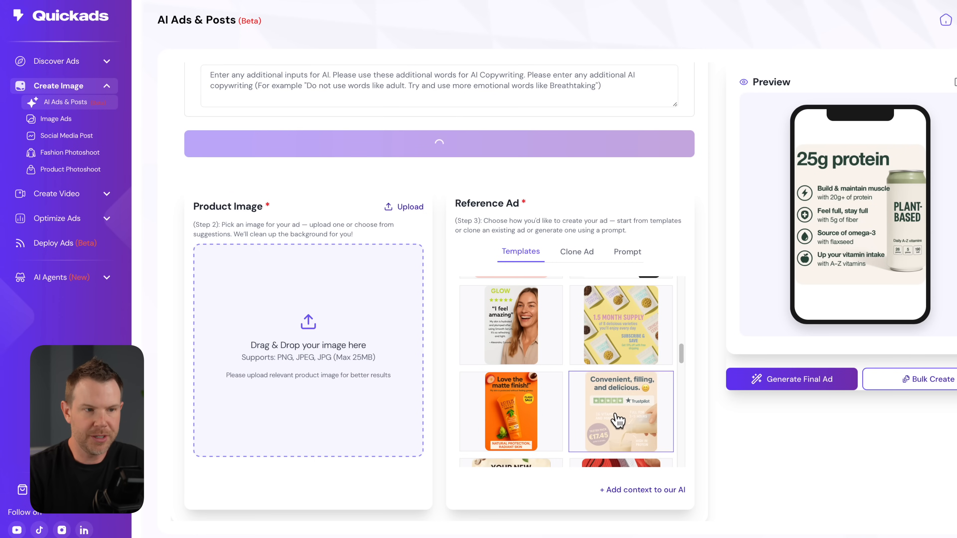
{"action": "scroll", "coordinate": [618, 420], "scroll_direction": "down", "scroll_amount": 2}
{"action": "scroll", "coordinate": [618, 420], "scroll_direction": "down", "scroll_amount": 2}
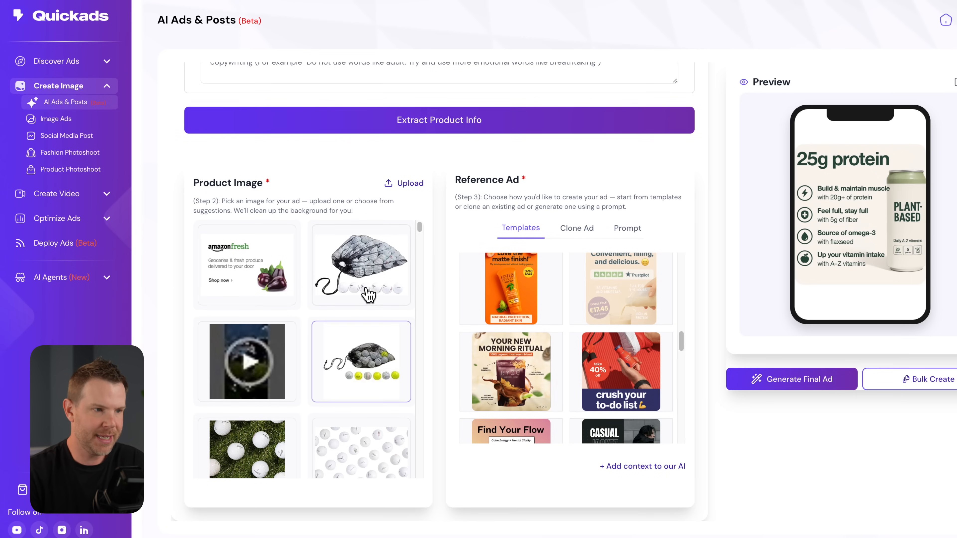
{"action": "scroll", "coordinate": [360, 333], "scroll_direction": "down", "scroll_amount": 1}
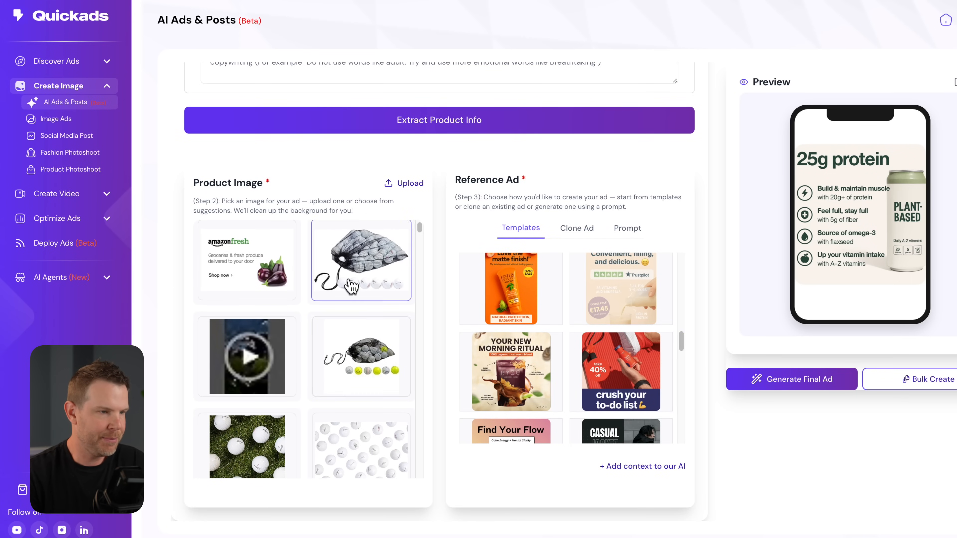
{"action": "left_click", "coordinate": [355, 284]}
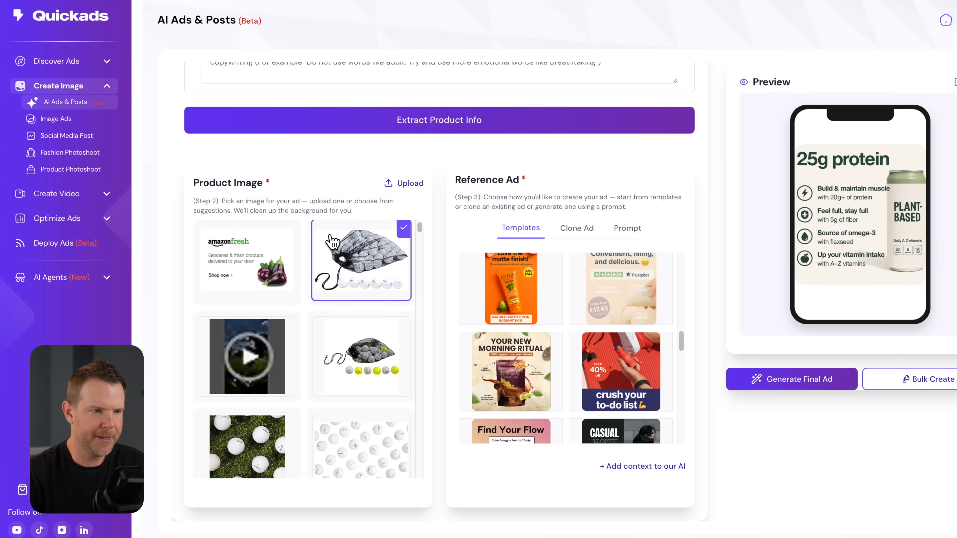
- Choose the green "Satisfy Your Cravings" ramen template as the reference ad and generate the final ad
{"action": "scroll", "coordinate": [583, 361], "scroll_direction": "down", "scroll_amount": 1}
{"action": "scroll", "coordinate": [583, 361], "scroll_direction": "down", "scroll_amount": 3}
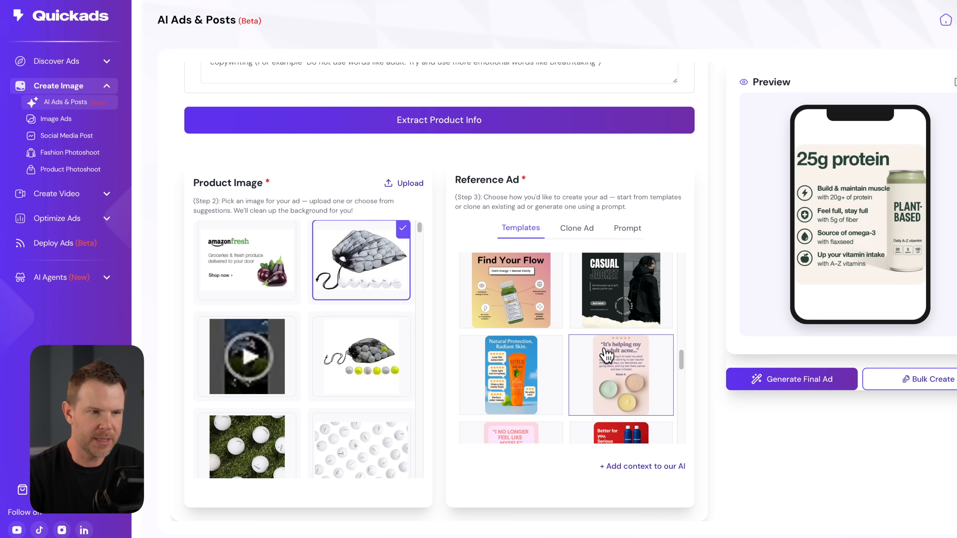
{"action": "scroll", "coordinate": [588, 353], "scroll_direction": "down", "scroll_amount": 2}
{"action": "scroll", "coordinate": [579, 353], "scroll_direction": "down", "scroll_amount": 4}
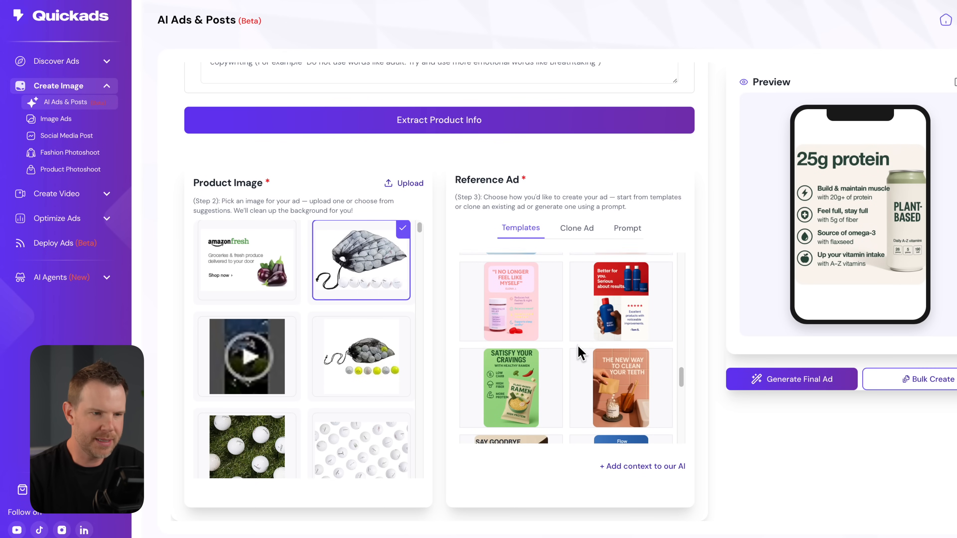
{"action": "left_click", "coordinate": [490, 343]}
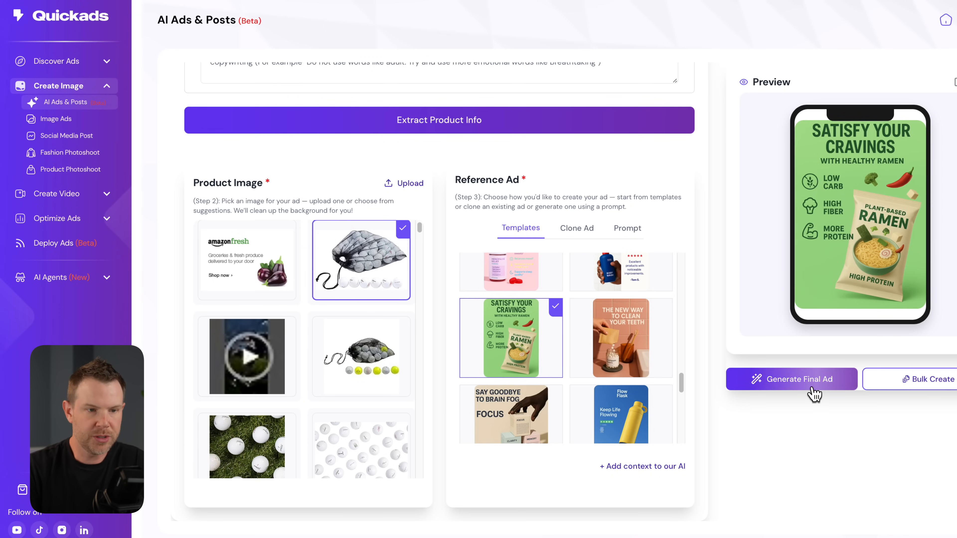
{"action": "left_click", "coordinate": [795, 379]}
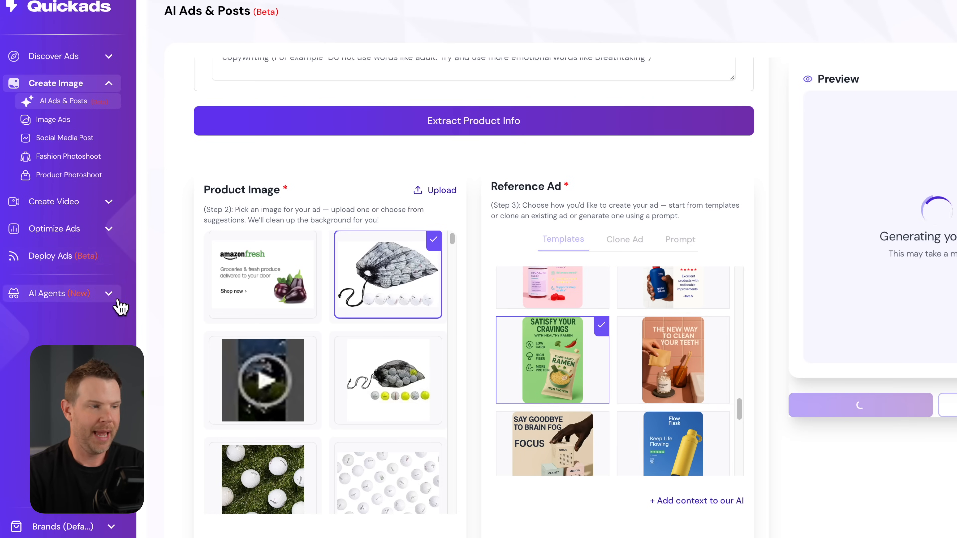
- Examine the generated golf ball ad in the enlarged image preview and close the preview
{"action": "left_click", "coordinate": [109, 296]}
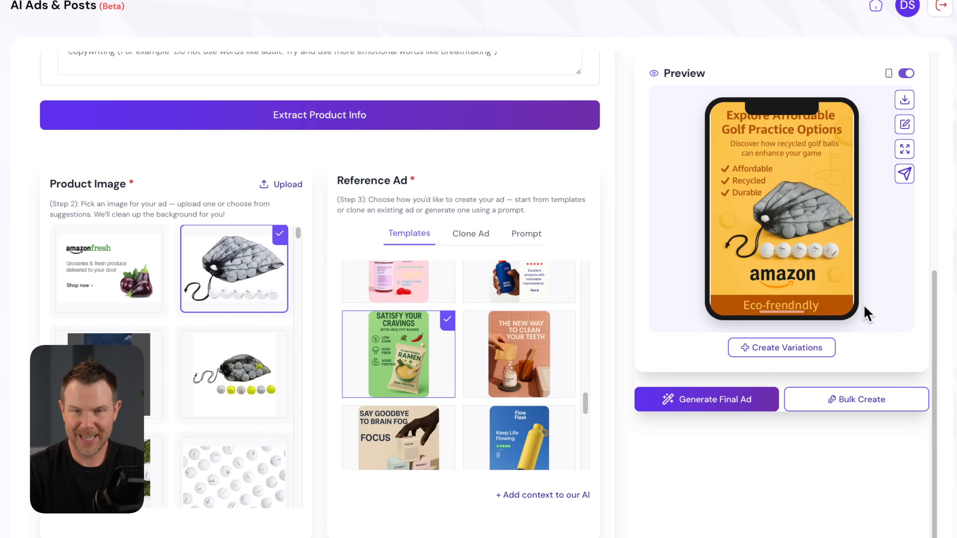
{"action": "left_click", "coordinate": [906, 150]}
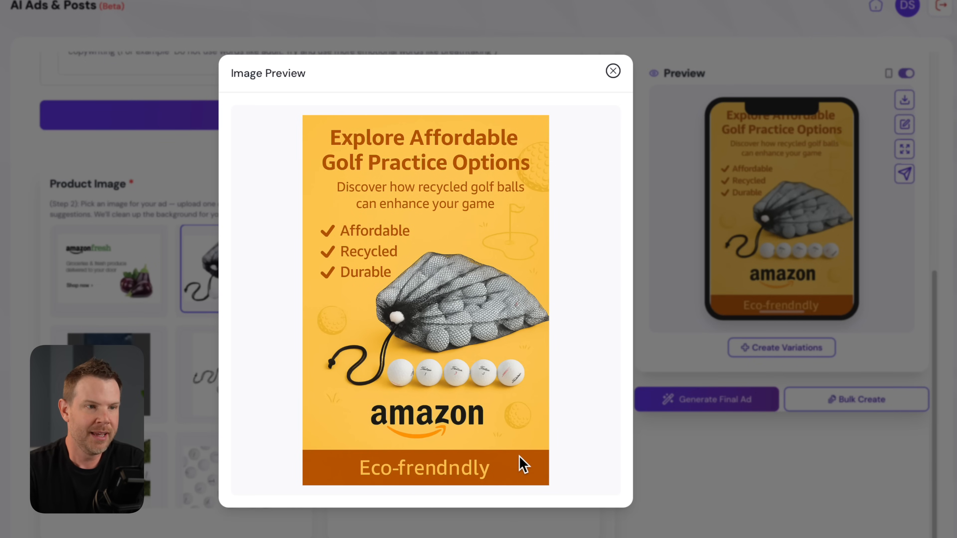
{"action": "left_click", "coordinate": [613, 72]}
- Edit the generated ad with the prompt "Change the text at the bottom to say Eco-Friendly"
{"action": "left_click", "coordinate": [910, 126]}
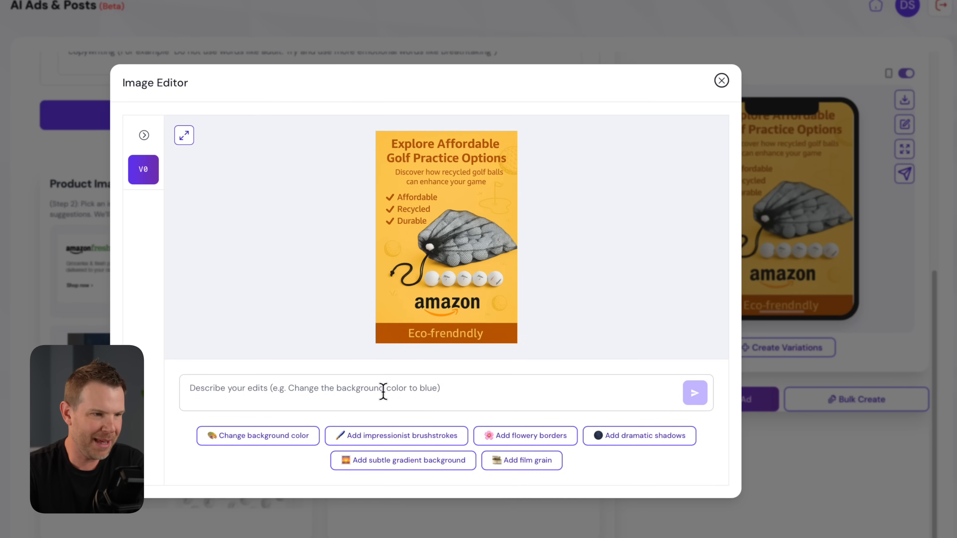
{"action": "left_click", "coordinate": [264, 394]}
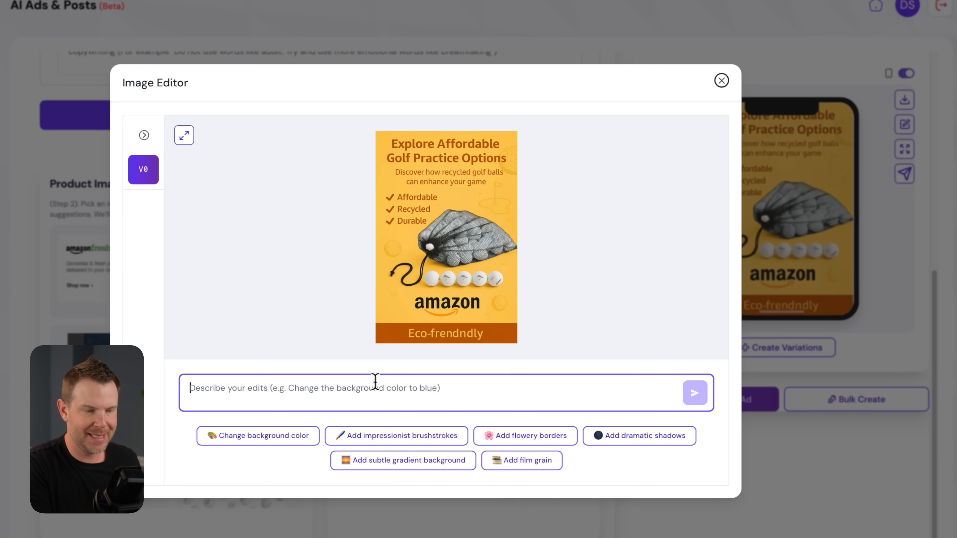
{"action": "type", "text": "Change the text at the bottom to say Eco-Friendly"}
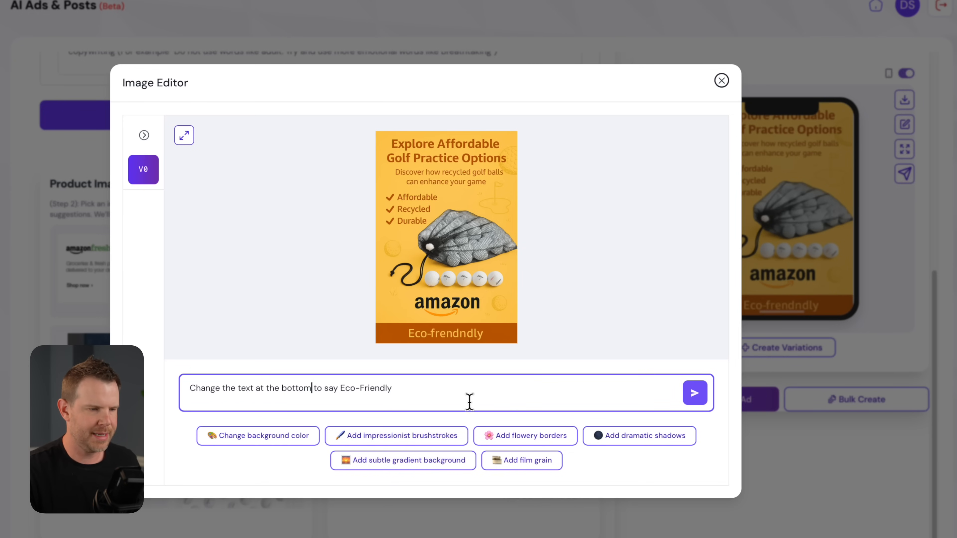
{"action": "left_click", "coordinate": [694, 398]}
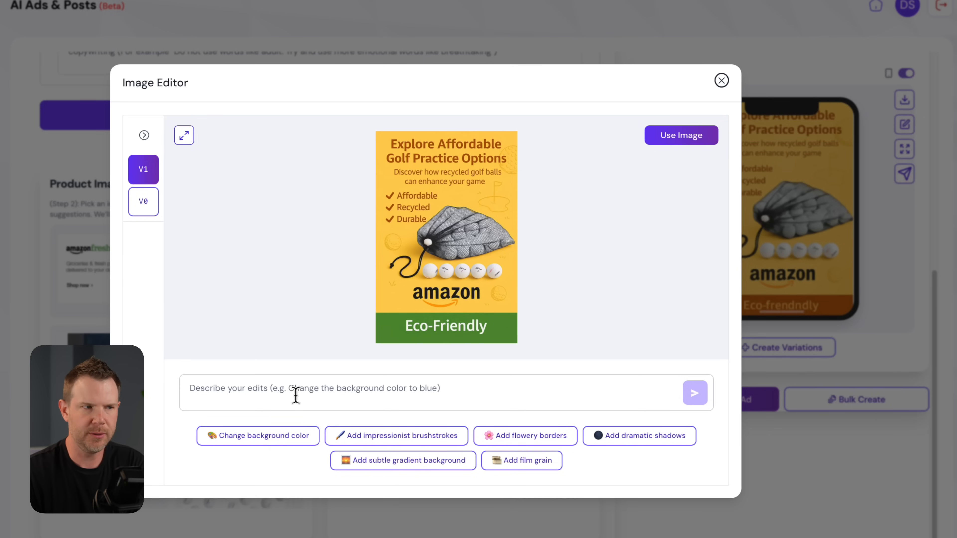
- Compare versions V0 and V1 of the ad in the image editor
{"action": "left_click", "coordinate": [143, 207]}
{"action": "left_click", "coordinate": [143, 177]}
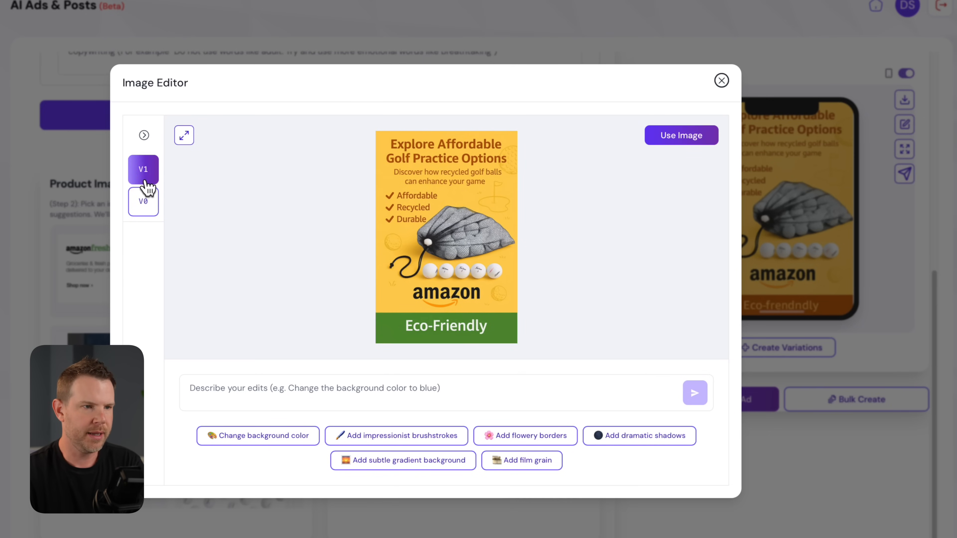
{"action": "left_click", "coordinate": [146, 203]}
{"action": "left_click", "coordinate": [146, 172]}
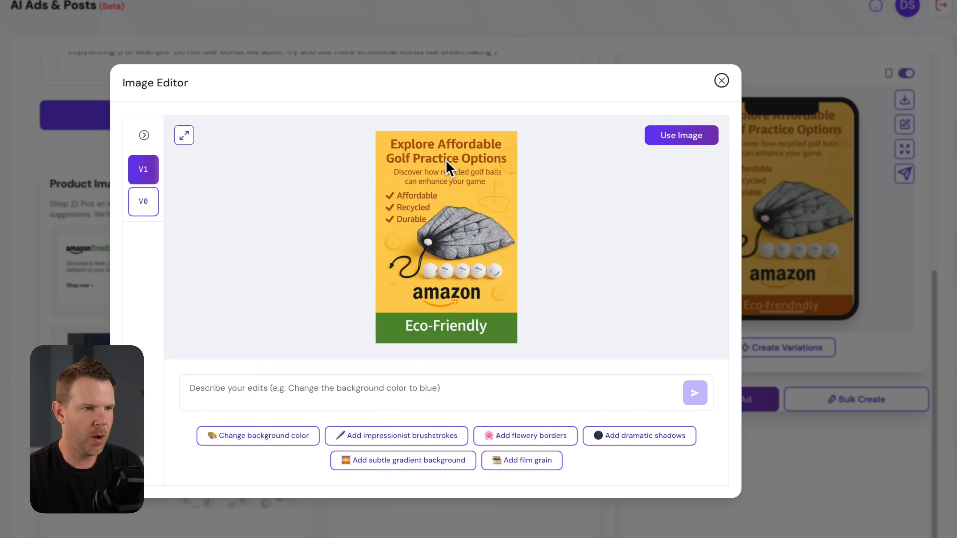
{"action": "left_click", "coordinate": [148, 206]}
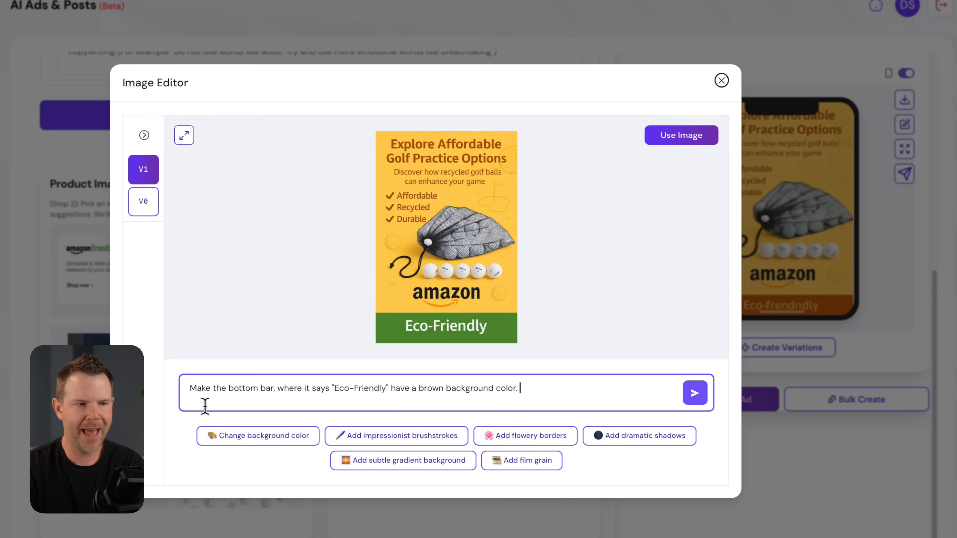
- Submit the edit prompt "Make the bottom bar, where it says "Eco-Friendly" have a brown background color."
{"action": "left_click", "coordinate": [697, 396]}
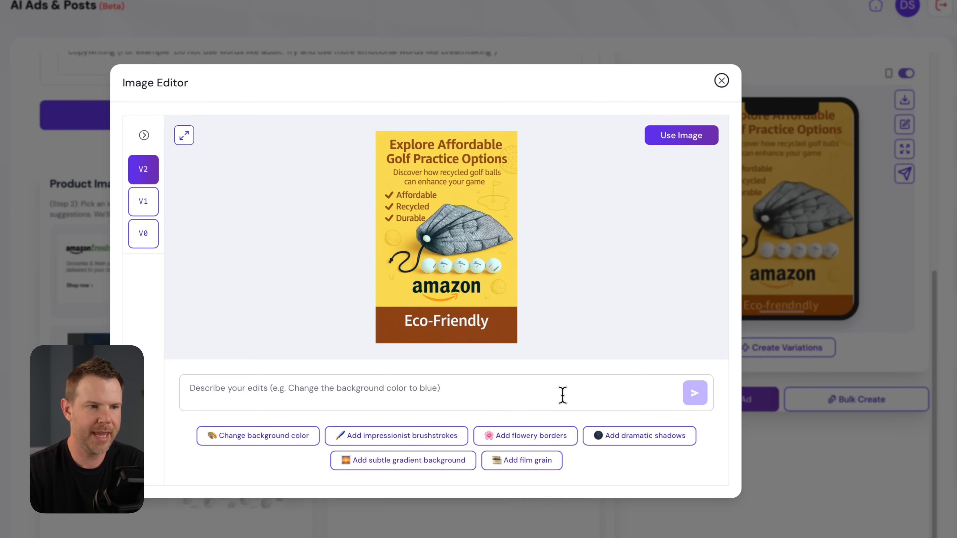
- Submit the edit prompt "Make the bottom bar smaller, both the background and the text, but keep everything else the same" for version V2
{"action": "left_click", "coordinate": [152, 211]}
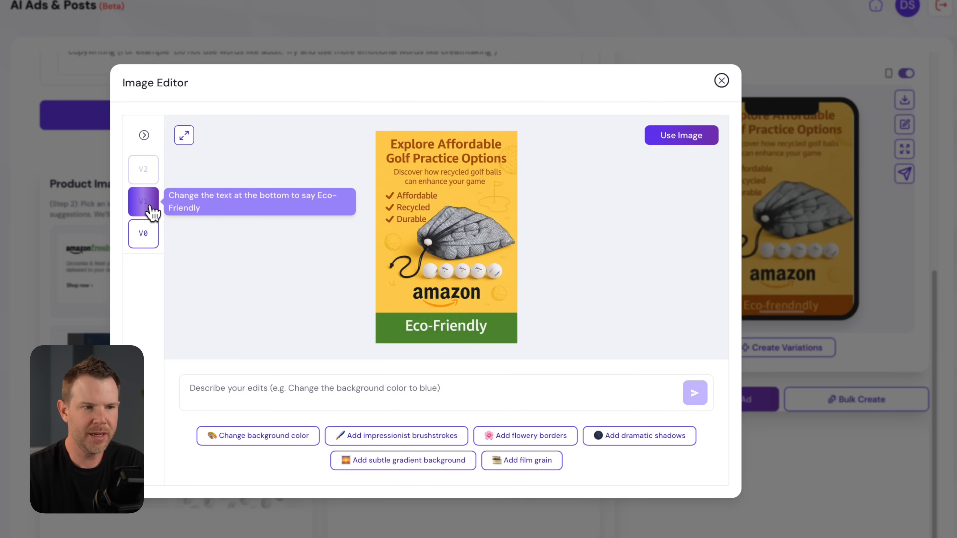
{"action": "left_click", "coordinate": [151, 238]}
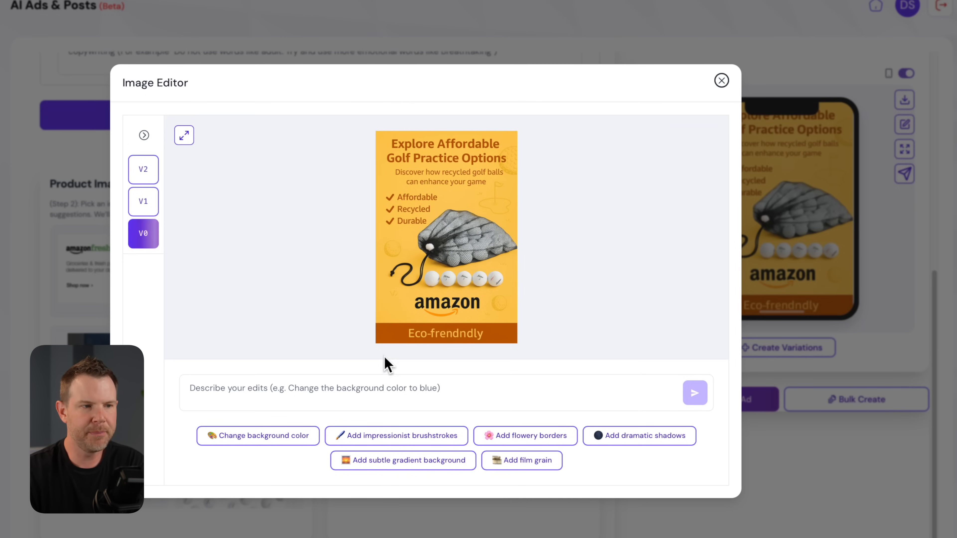
{"action": "left_click", "coordinate": [152, 209]}
{"action": "left_click", "coordinate": [152, 175]}
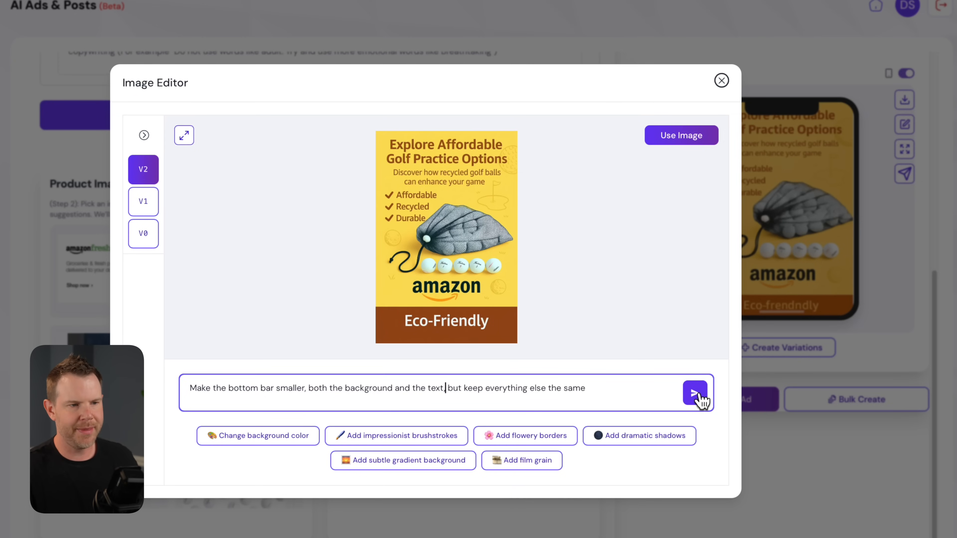
{"action": "left_click", "coordinate": [695, 393]}
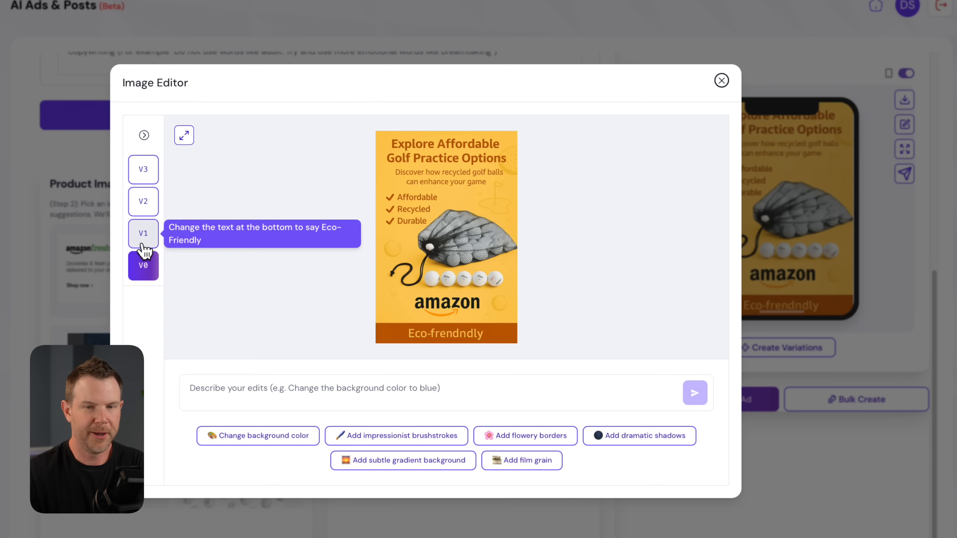
- Compare the ad's edited versions V1, V2 and V3 with the original V0, checking the bottom bar and overall colors
{"action": "left_click", "coordinate": [144, 237]}
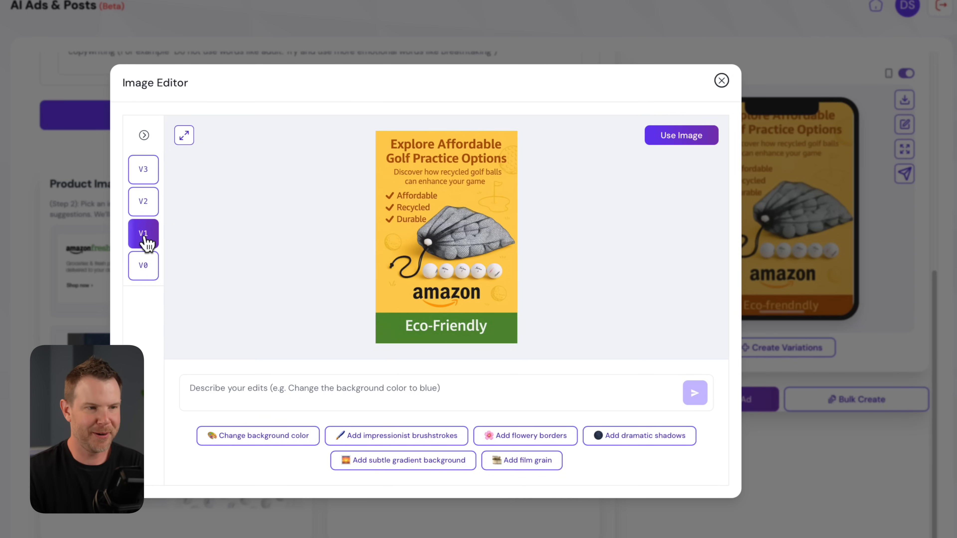
{"action": "left_click", "coordinate": [145, 204]}
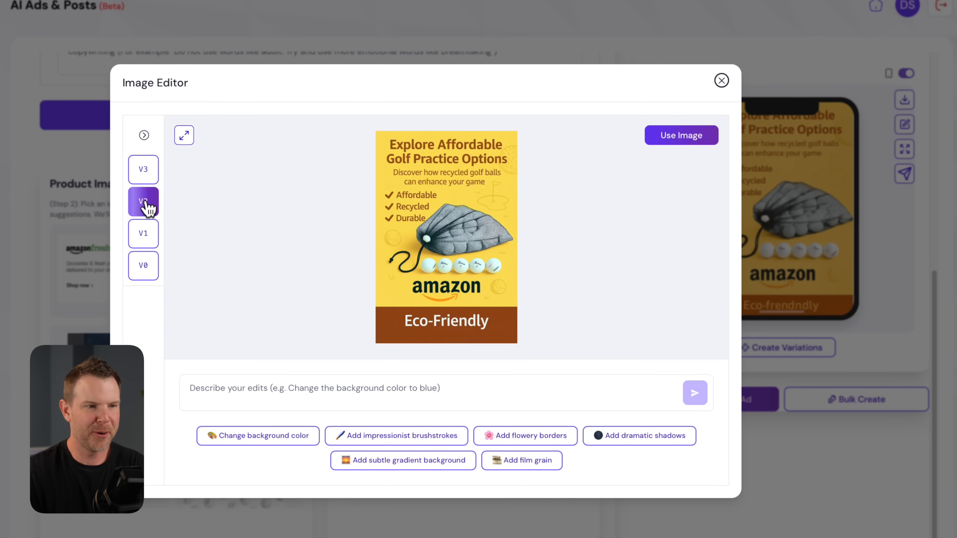
{"action": "left_click", "coordinate": [146, 182]}
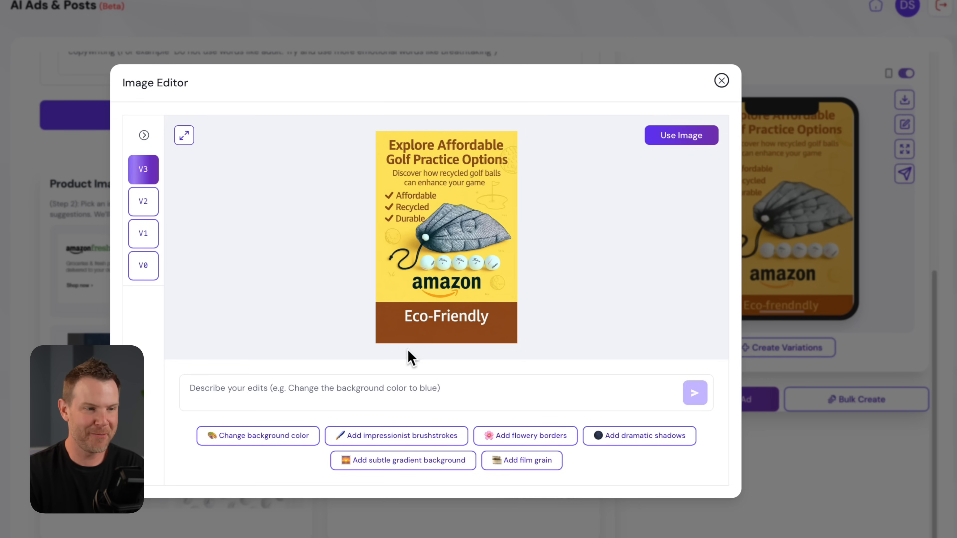
{"action": "left_click", "coordinate": [146, 210]}
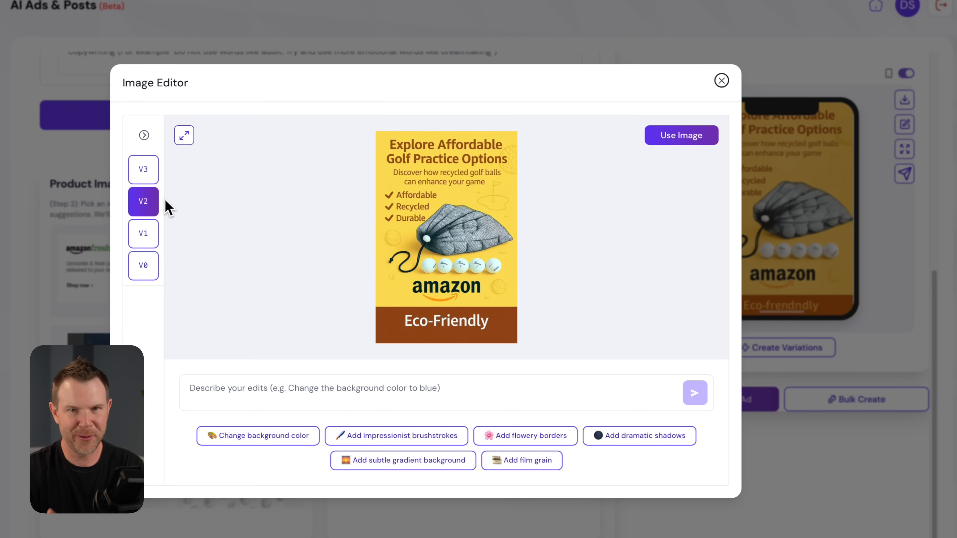
{"action": "left_click", "coordinate": [142, 249]}
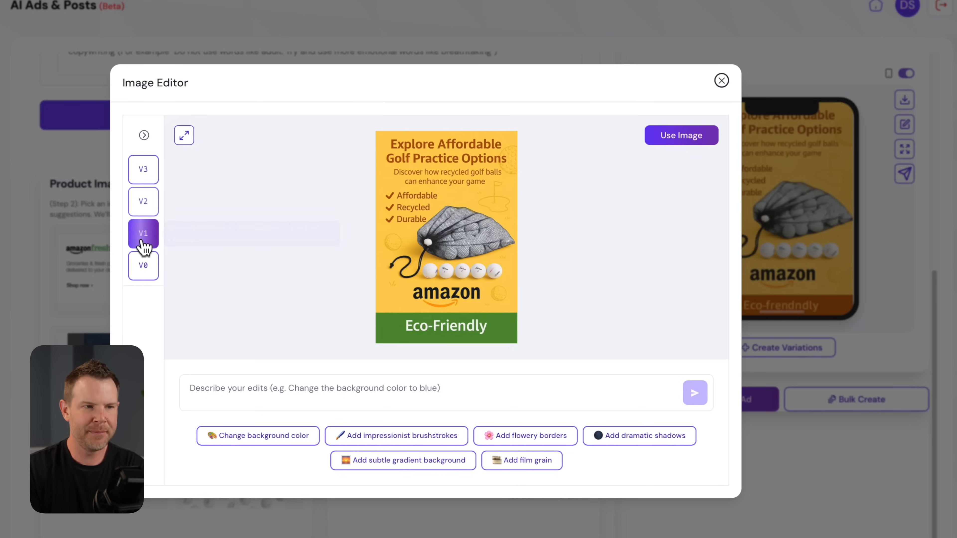
{"action": "left_click", "coordinate": [144, 275]}
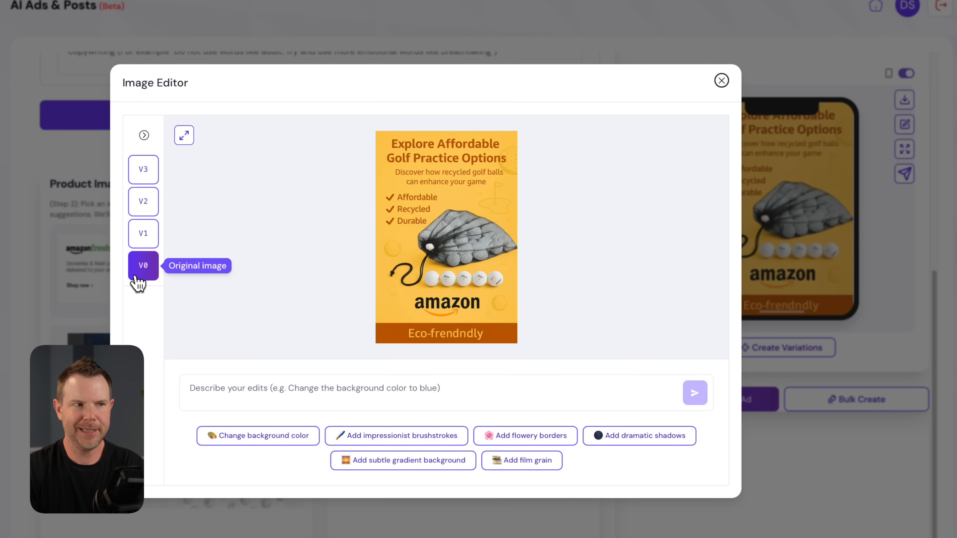
{"action": "left_click", "coordinate": [135, 241]}
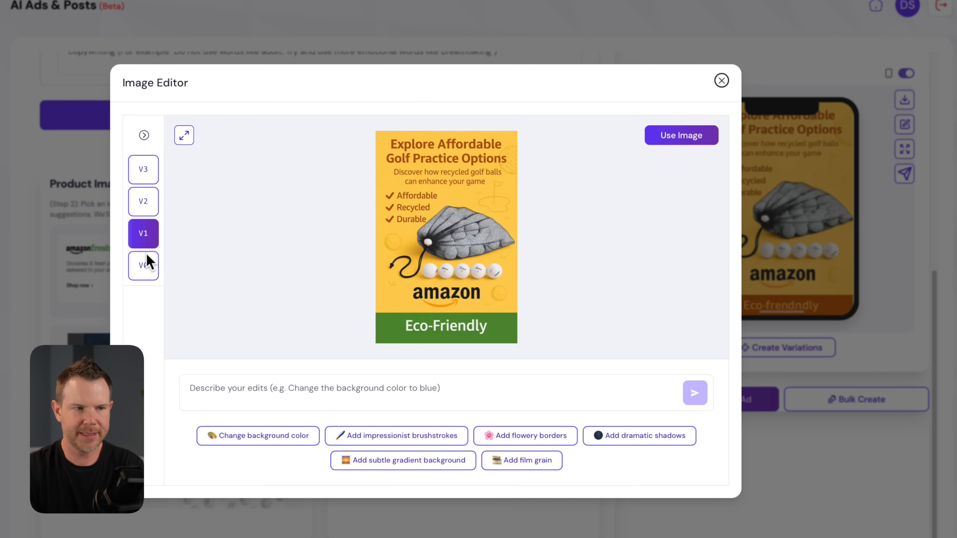
{"action": "left_click", "coordinate": [146, 268]}
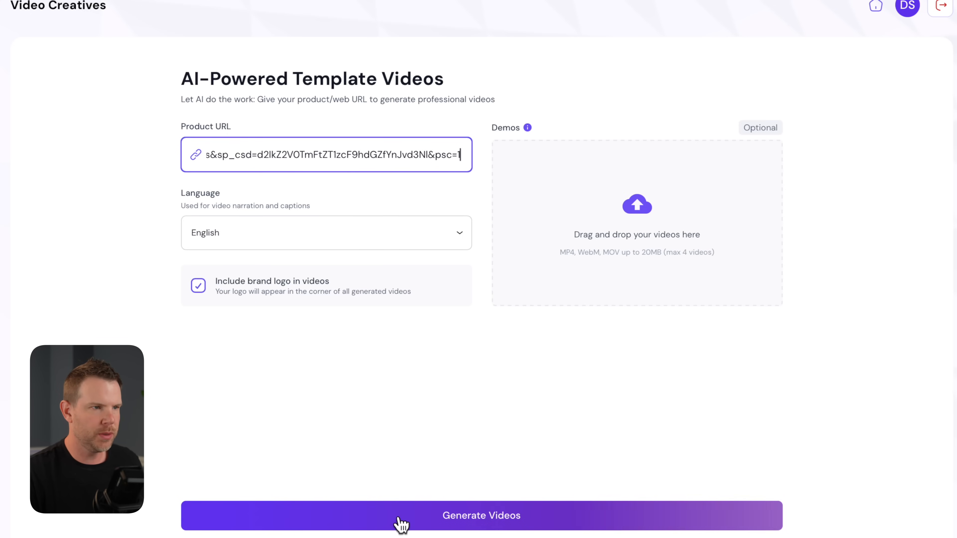
- Generate AI template videos from the entered product URL, in English and with the brand logo included
{"action": "left_click", "coordinate": [495, 515]}
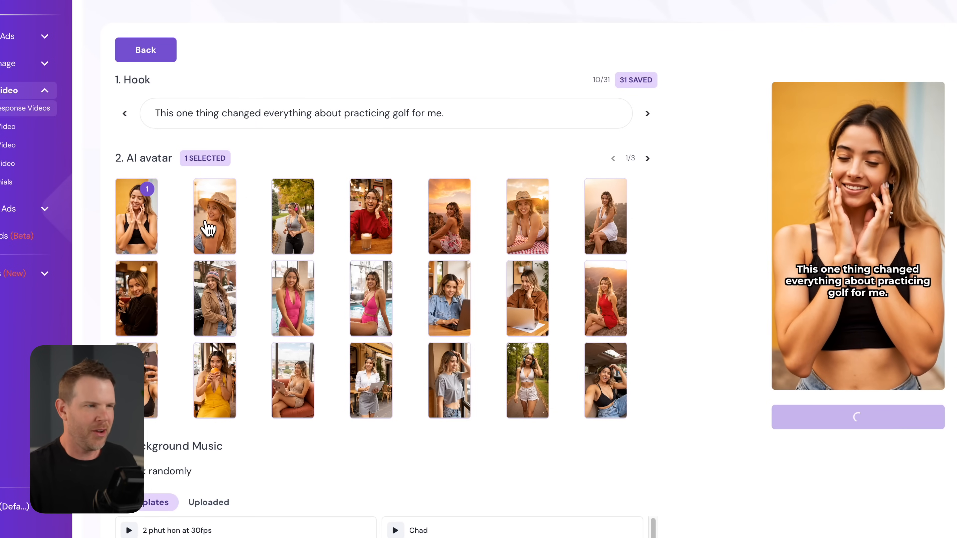
{"action": "left_click", "coordinate": [208, 228]}
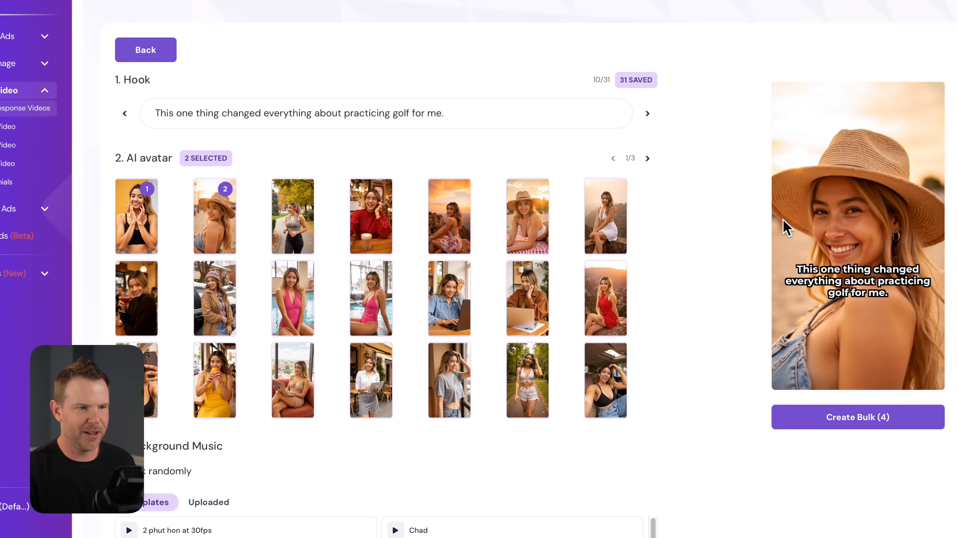
{"action": "left_click", "coordinate": [647, 158]}
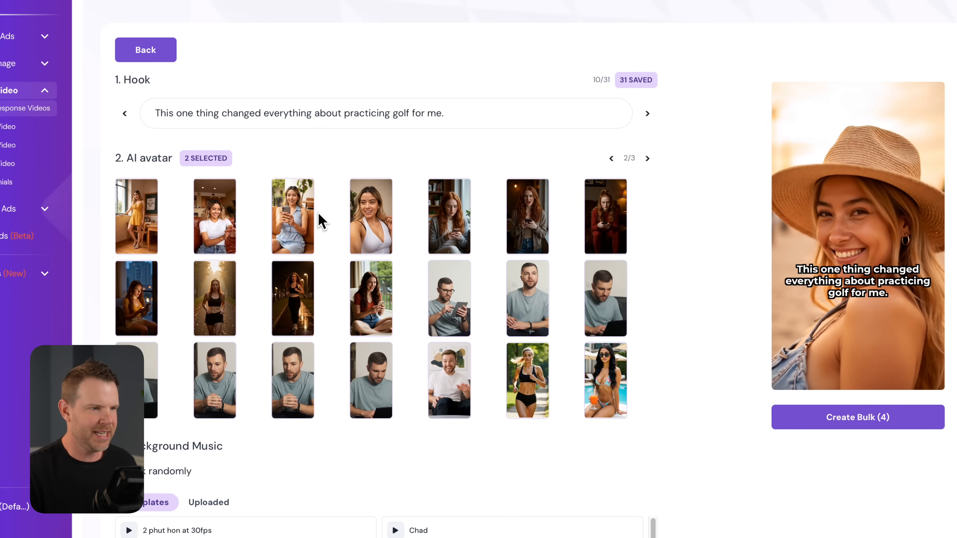
{"action": "left_click", "coordinate": [603, 298]}
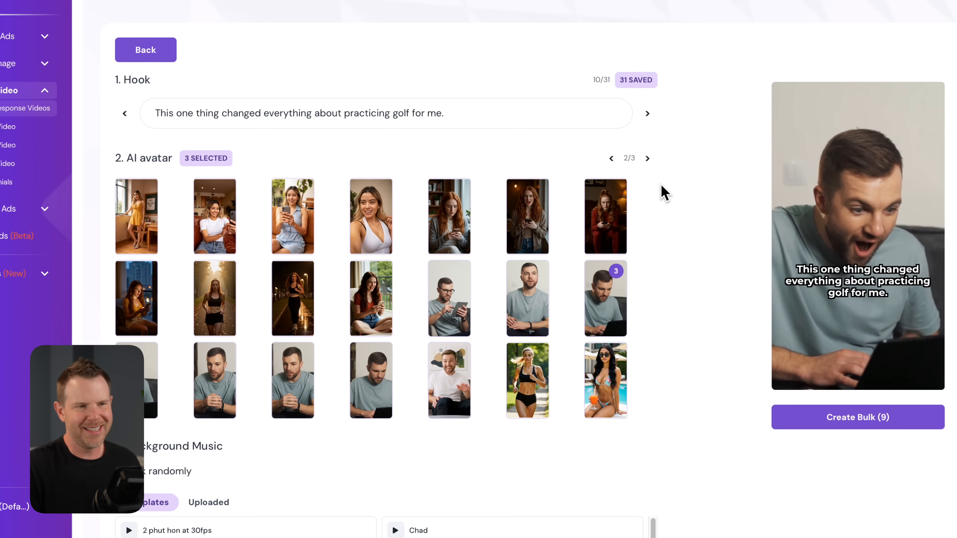
{"action": "left_click", "coordinate": [647, 159]}
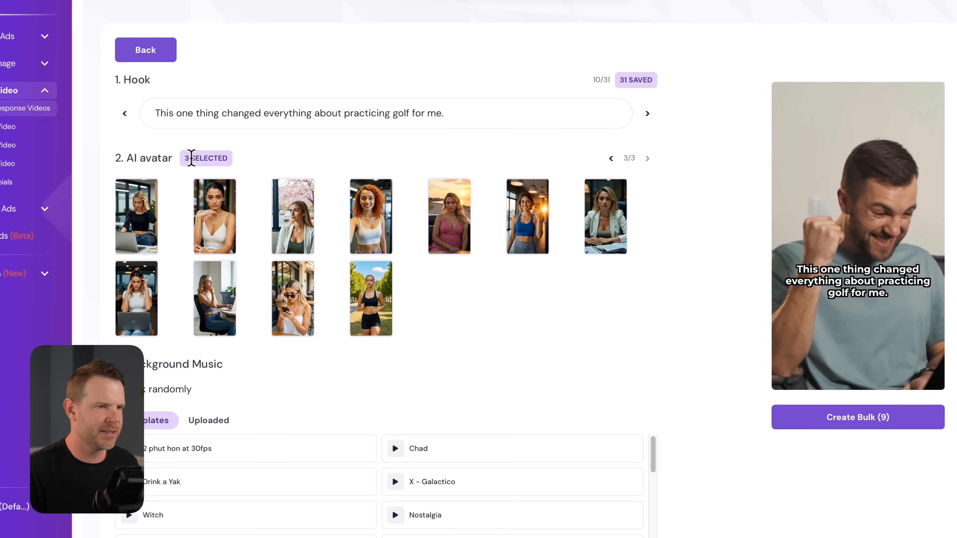
{"action": "left_click", "coordinate": [611, 159]}
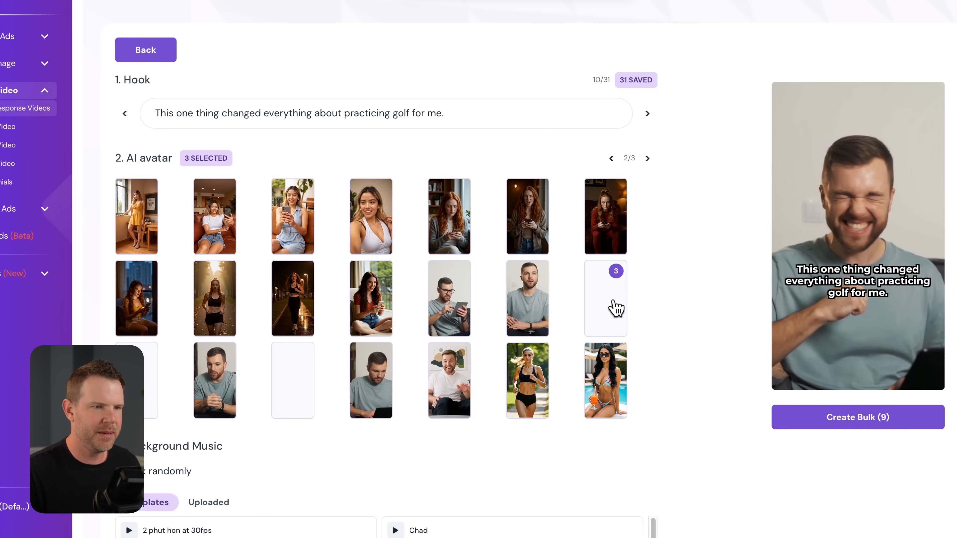
{"action": "left_click", "coordinate": [610, 158]}
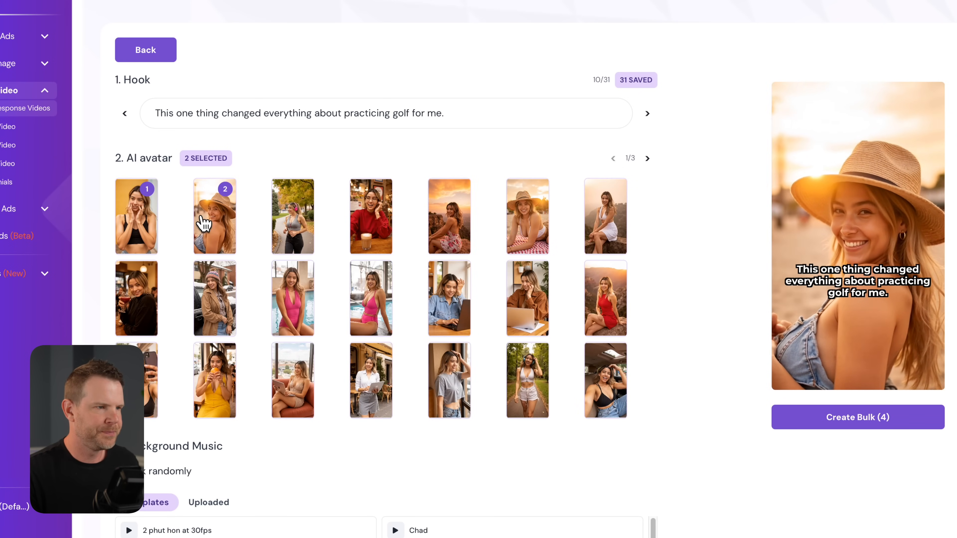
{"action": "left_click", "coordinate": [207, 222]}
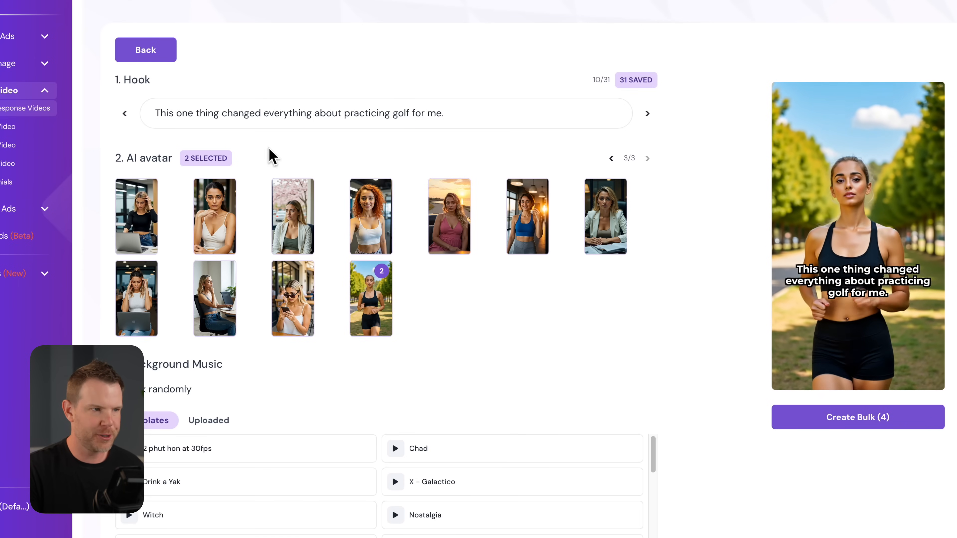
- Remove the first AI avatar from the selection, keeping only the woman jogging in the park in black sportswear
{"action": "left_click", "coordinate": [611, 159]}
{"action": "left_click", "coordinate": [612, 160]}
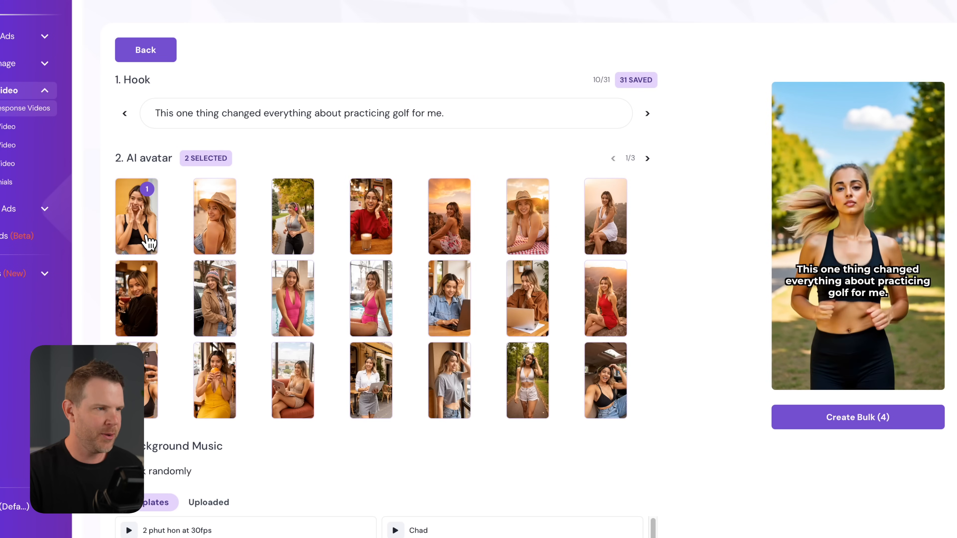
{"action": "left_click", "coordinate": [145, 235]}
{"action": "left_click", "coordinate": [647, 159]}
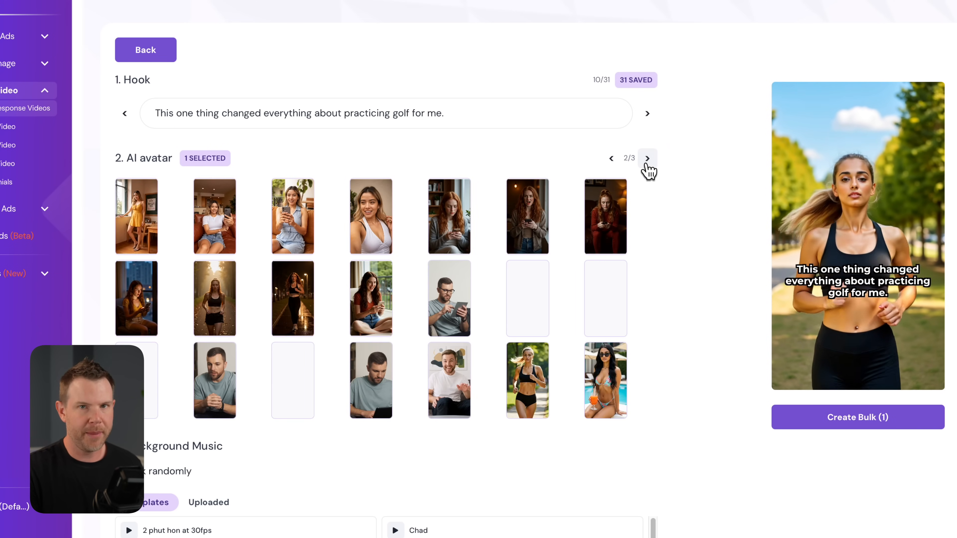
{"action": "left_click", "coordinate": [647, 159]}
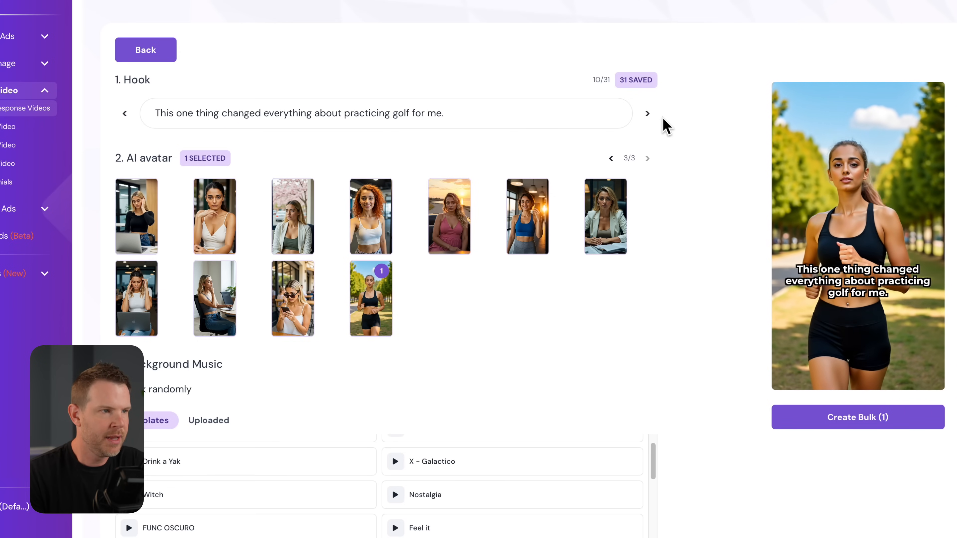
- Choose the hook "This is how I went from paying full price for golf balls to saving hundreds in just 30 days."
{"action": "left_click", "coordinate": [648, 115]}
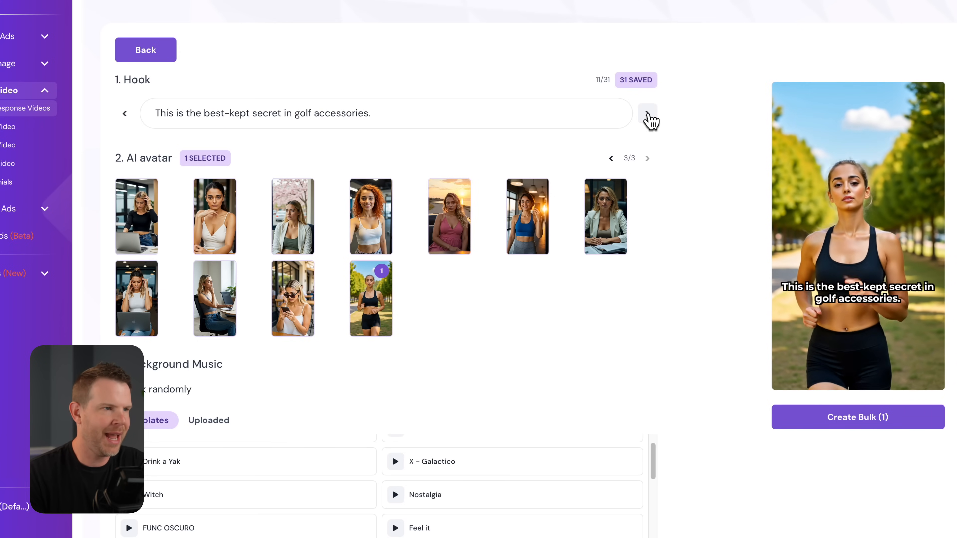
{"action": "left_click", "coordinate": [648, 114]}
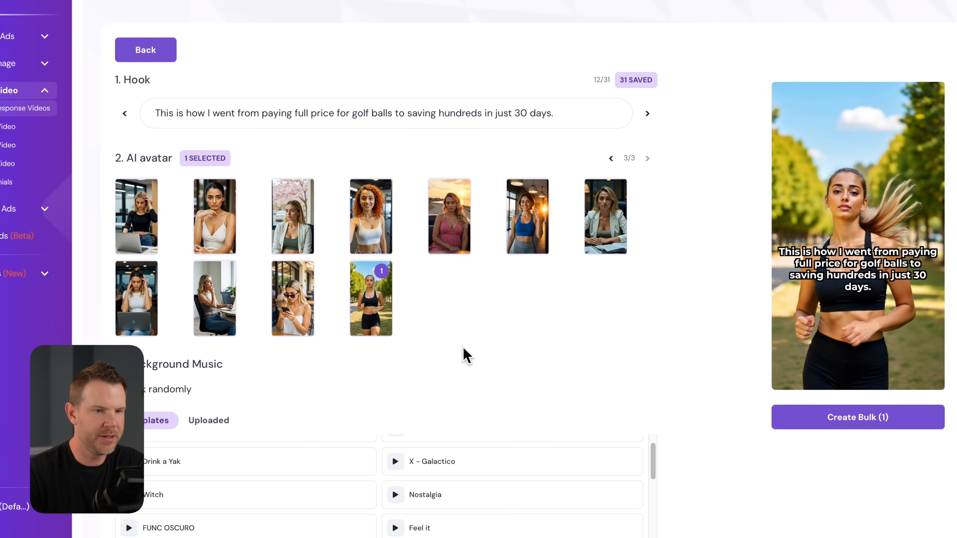
- Browse the background music templates and set the music to be picked randomly
{"action": "scroll", "coordinate": [541, 417], "scroll_direction": "down", "scroll_amount": 1}
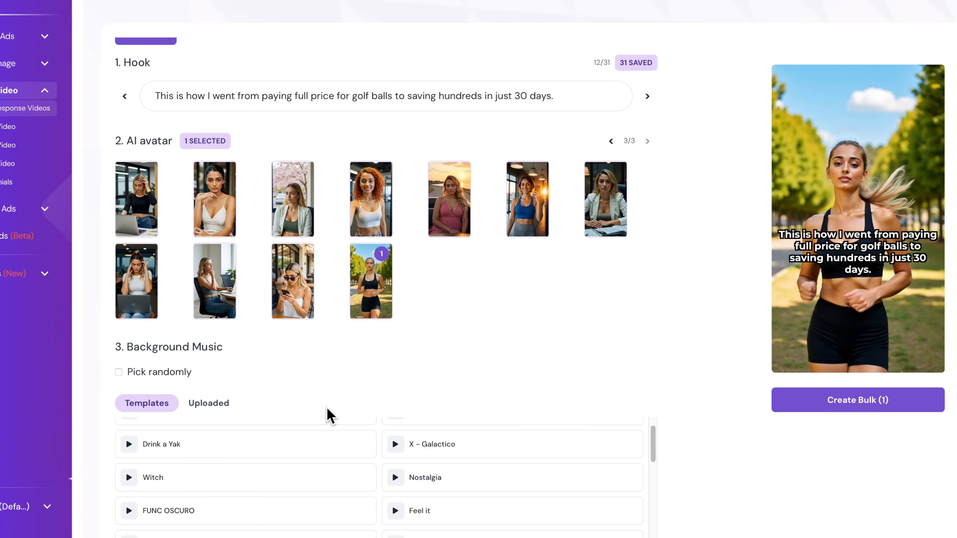
{"action": "scroll", "coordinate": [327, 412], "scroll_direction": "down", "scroll_amount": 3}
{"action": "scroll", "coordinate": [341, 462], "scroll_direction": "down", "scroll_amount": 3}
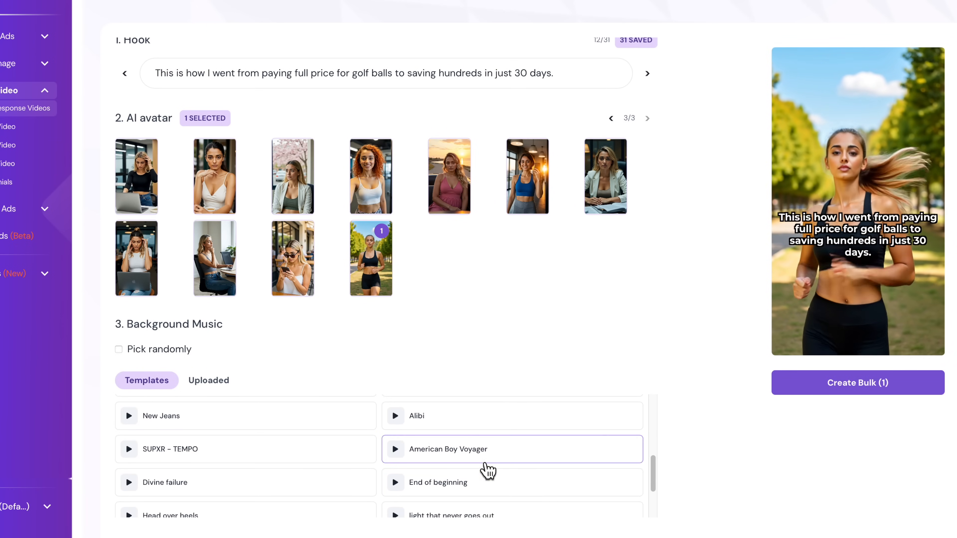
{"action": "left_click", "coordinate": [119, 350]}
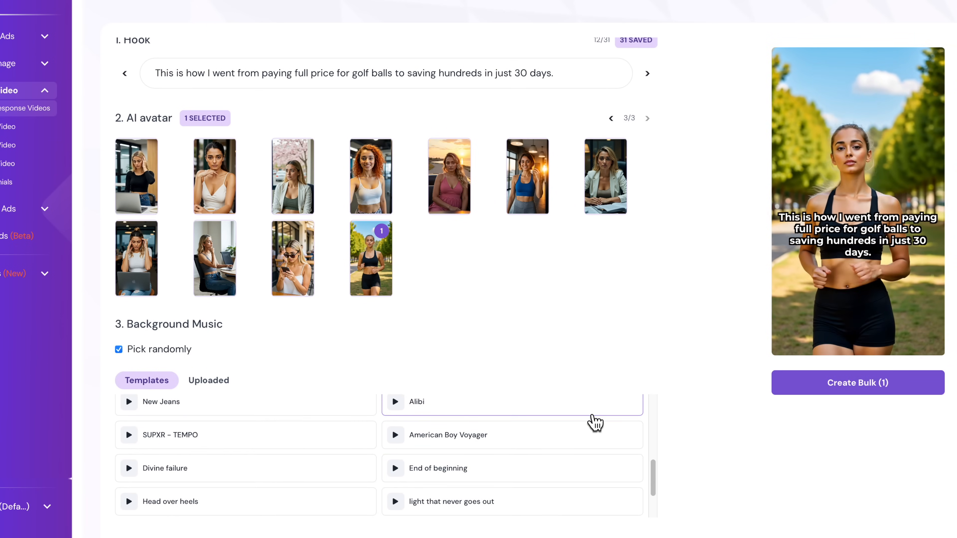
- Set the text overlay style to white lettering with a black drop shadow
{"action": "scroll", "coordinate": [596, 423], "scroll_direction": "down", "scroll_amount": 6}
{"action": "scroll", "coordinate": [233, 407], "scroll_direction": "down", "scroll_amount": 1}
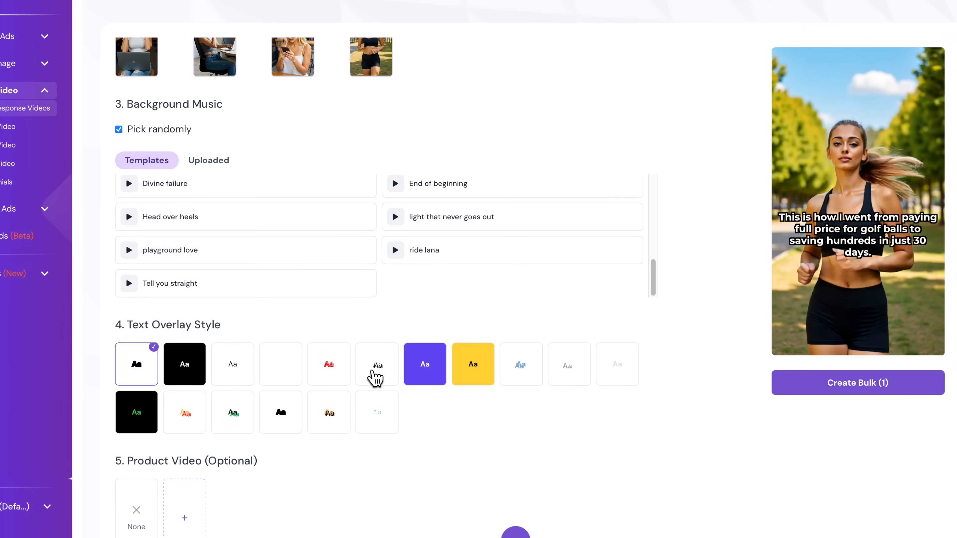
{"action": "left_click", "coordinate": [377, 377]}
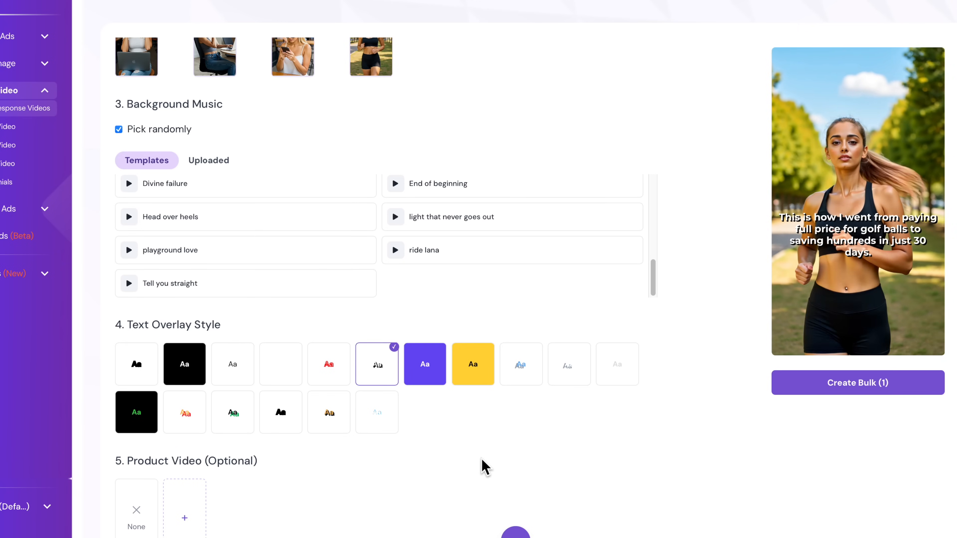
- Create the video with the chosen hook, avatar, music and text style, and play the generated template
{"action": "scroll", "coordinate": [480, 466], "scroll_direction": "down", "scroll_amount": 1}
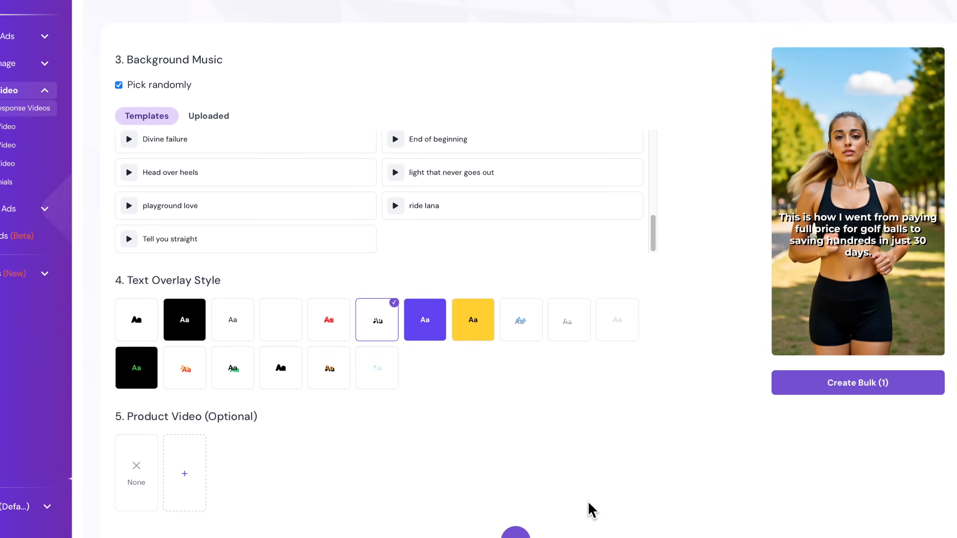
{"action": "left_click", "coordinate": [863, 384]}
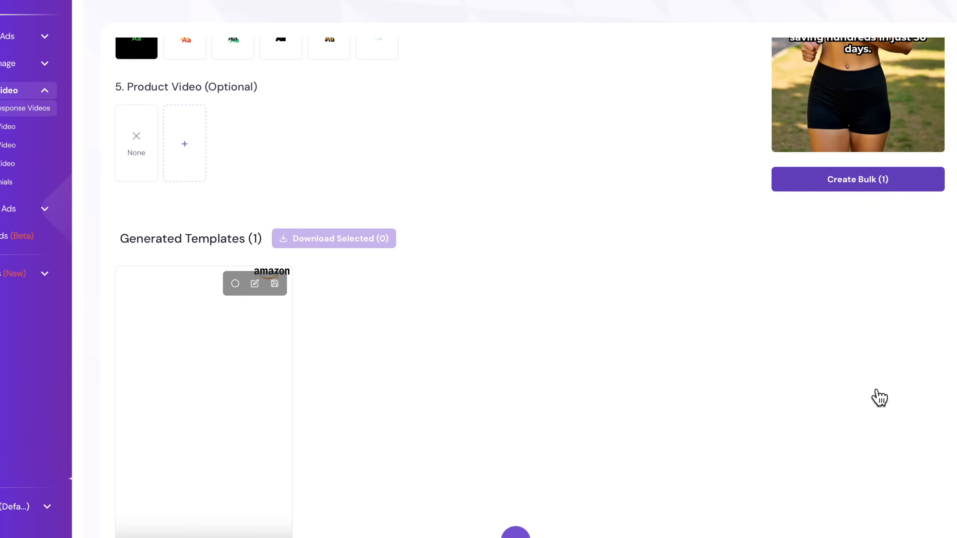
{"action": "scroll", "coordinate": [573, 451], "scroll_direction": "down", "scroll_amount": 1}
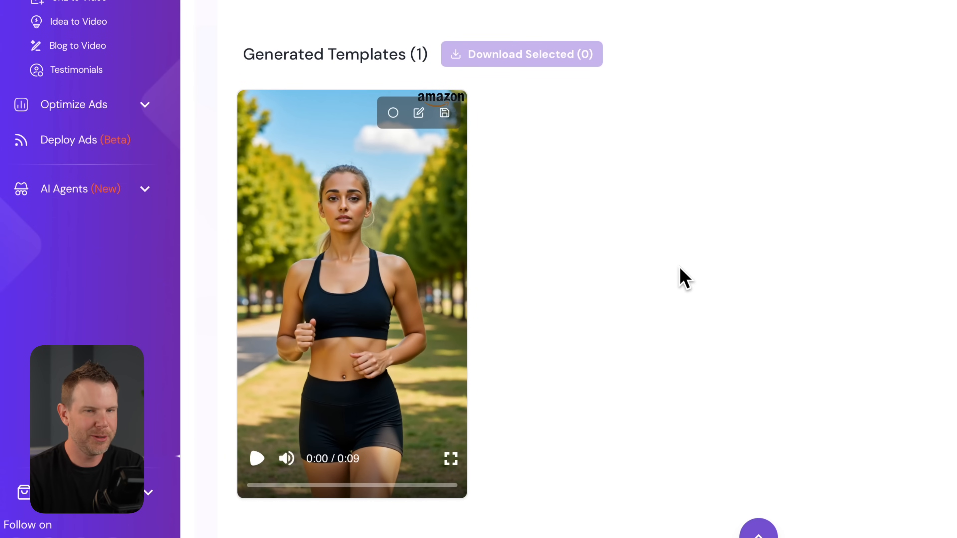
{"action": "left_click", "coordinate": [257, 459]}
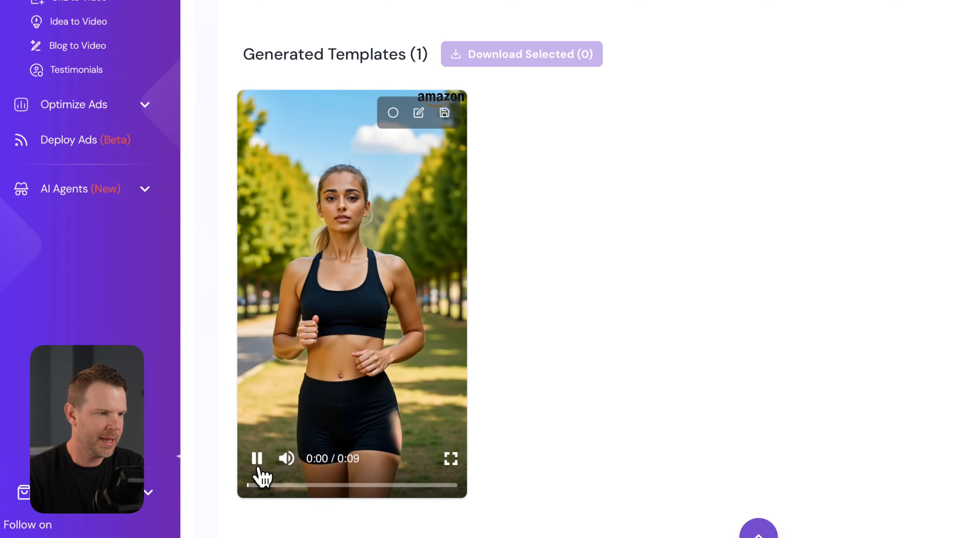